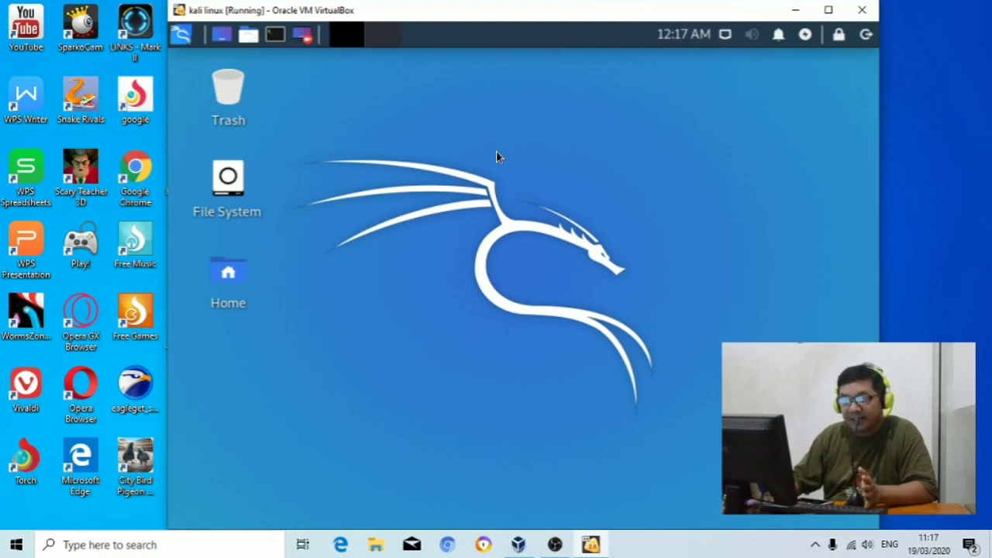
Look through the Password Attacks tools in the Kali Linux applications list and close the list
left_click(180, 34)
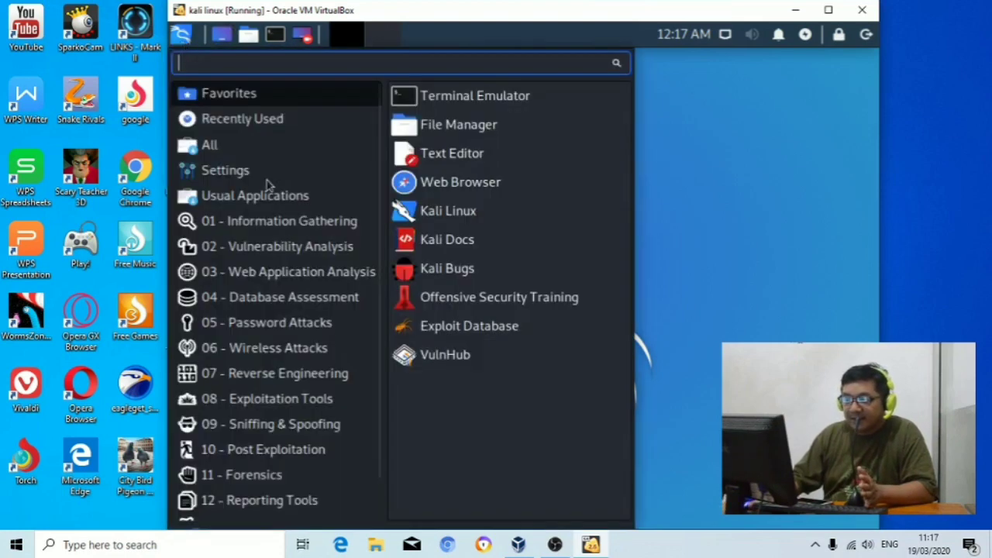
left_click(283, 331)
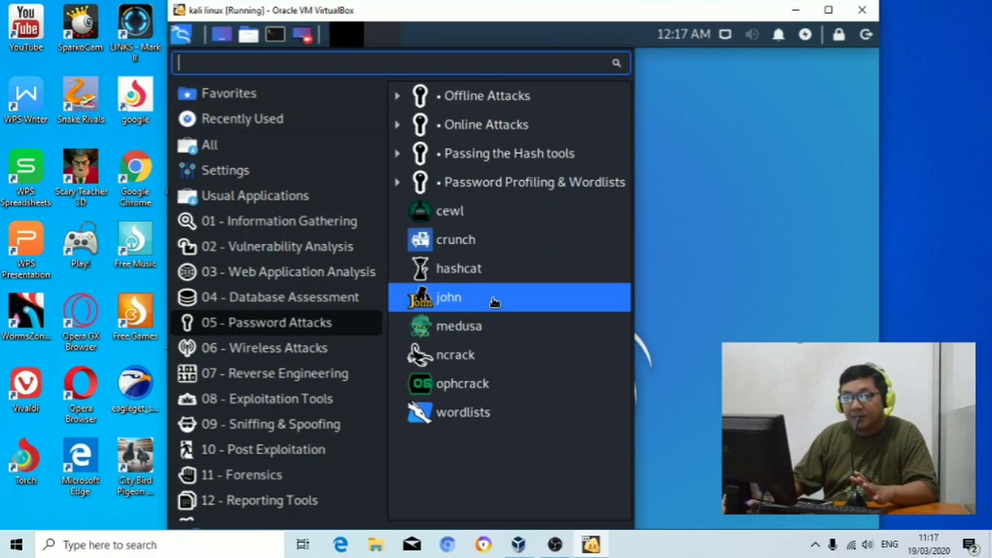
left_click(186, 39)
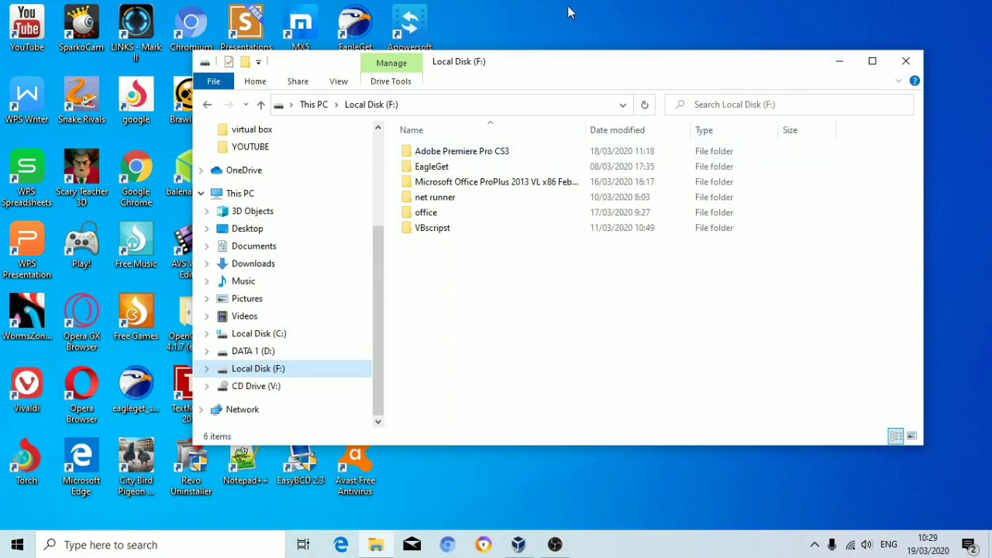
Create a folder named "kali linux" on Local Disk (F:)
right_click(462, 272)
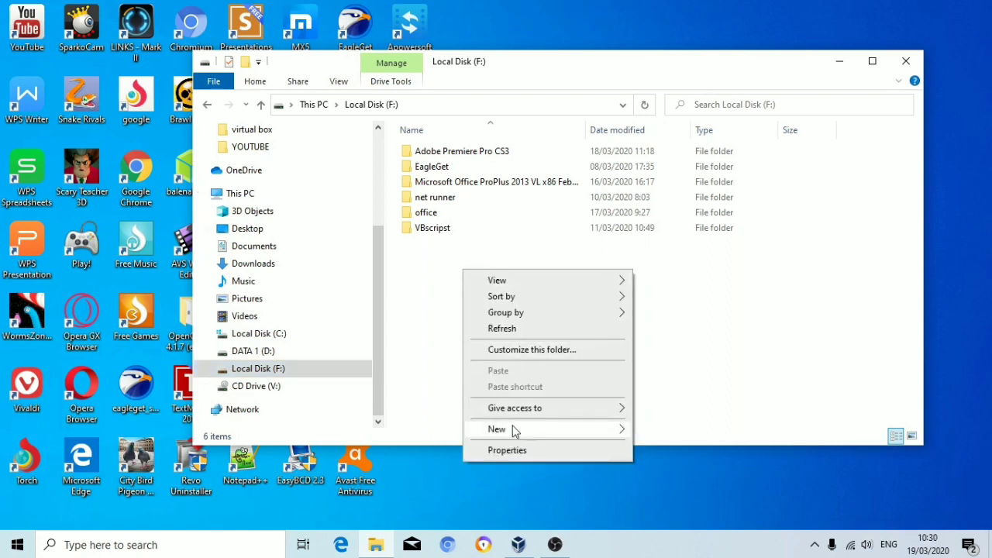
mouse_move(624, 432)
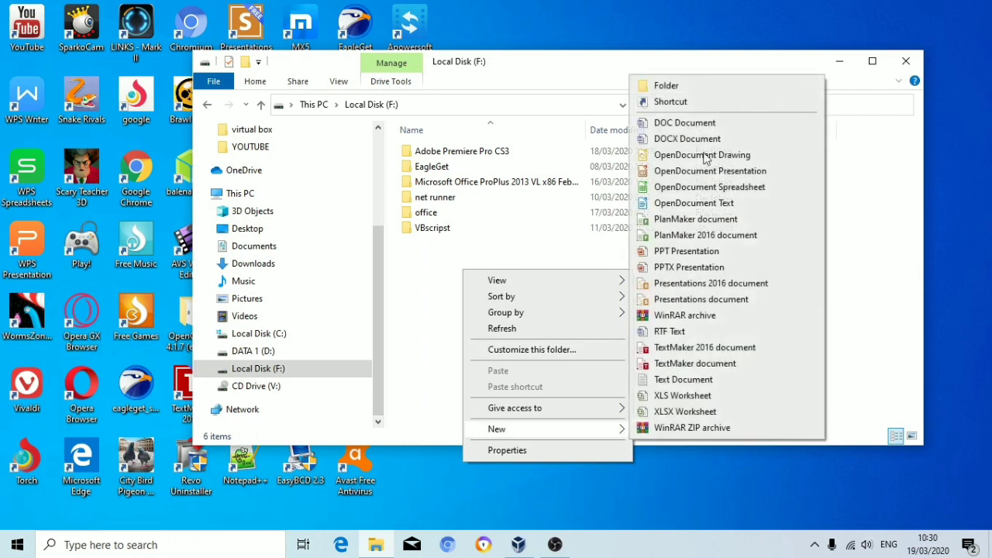
left_click(669, 89)
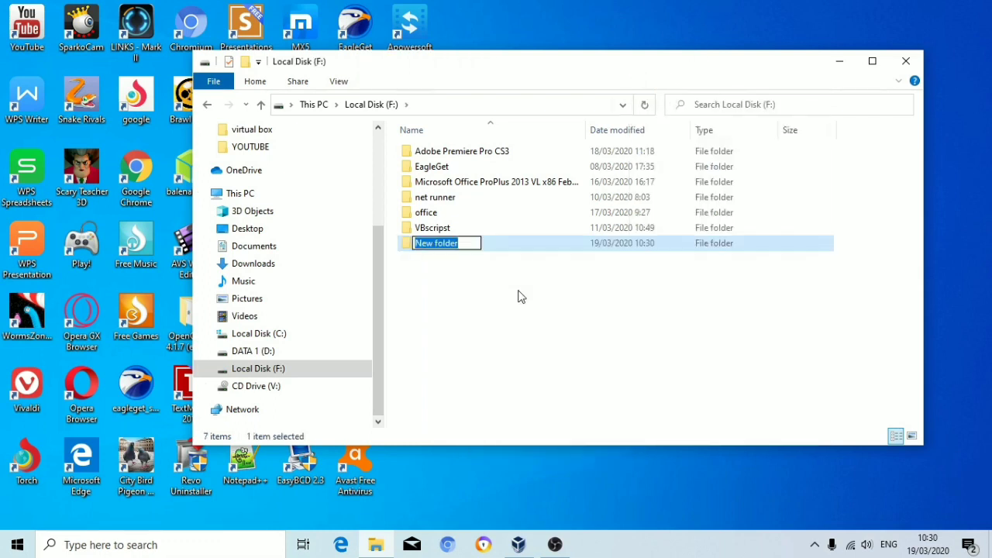
type("kali")
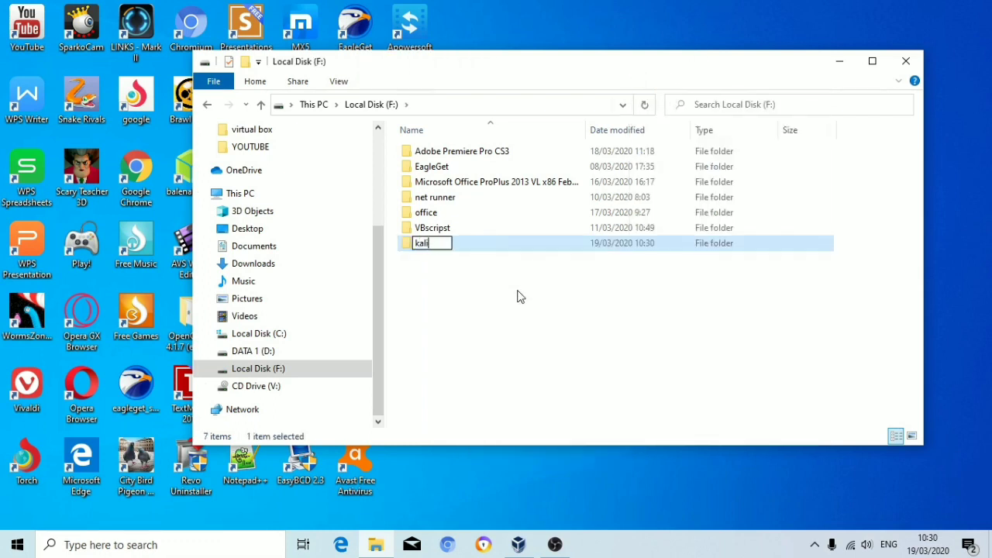
type(" linux")
left_click(495, 311)
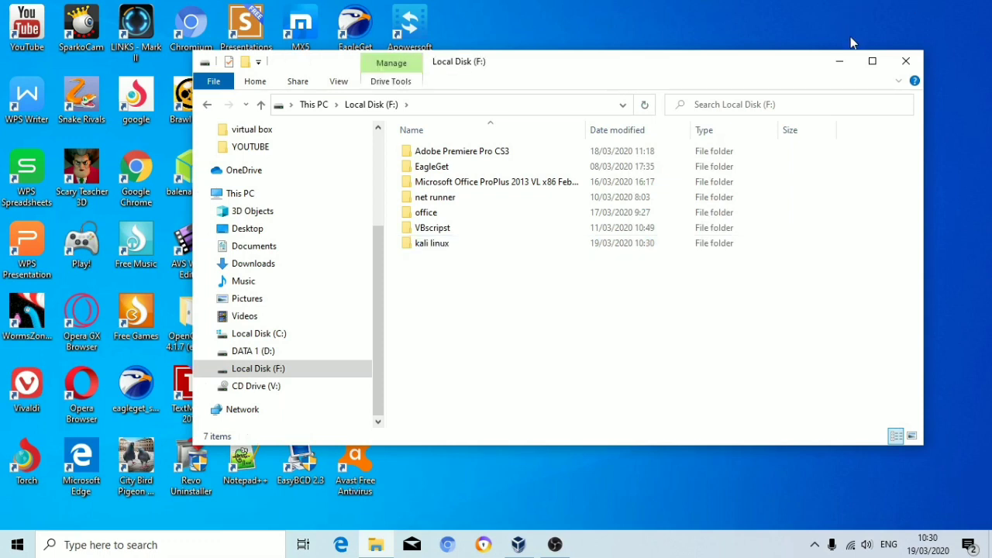
Minimize the file window, switch to Oracle VM VirtualBox Manager and start a new virtual machine named "kali linux"
left_click(843, 61)
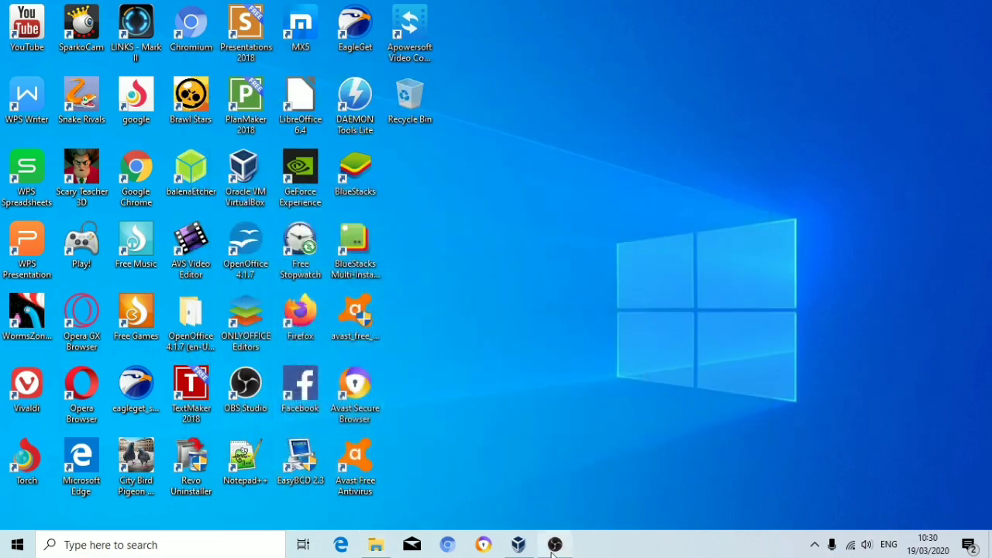
mouse_move(553, 548)
left_click(538, 476)
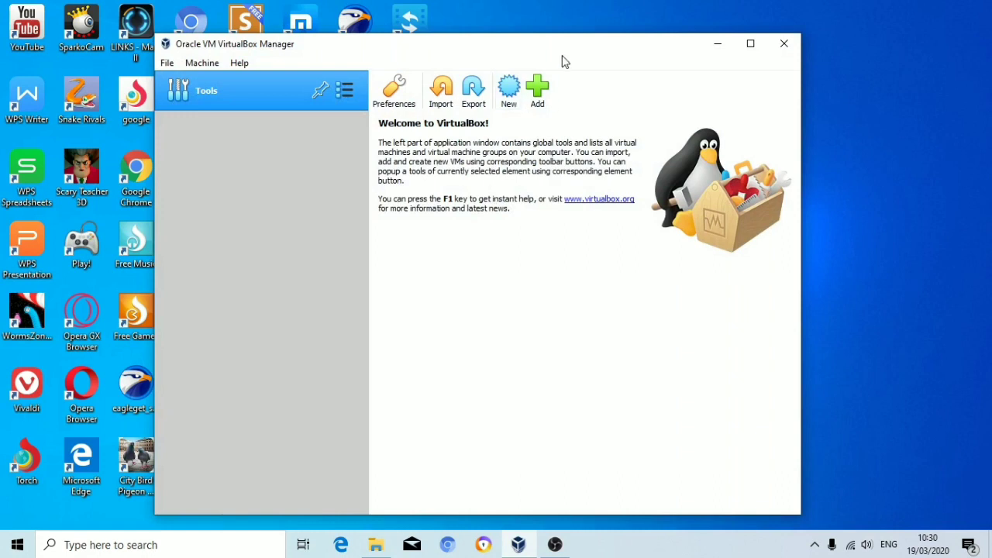
left_click(504, 109)
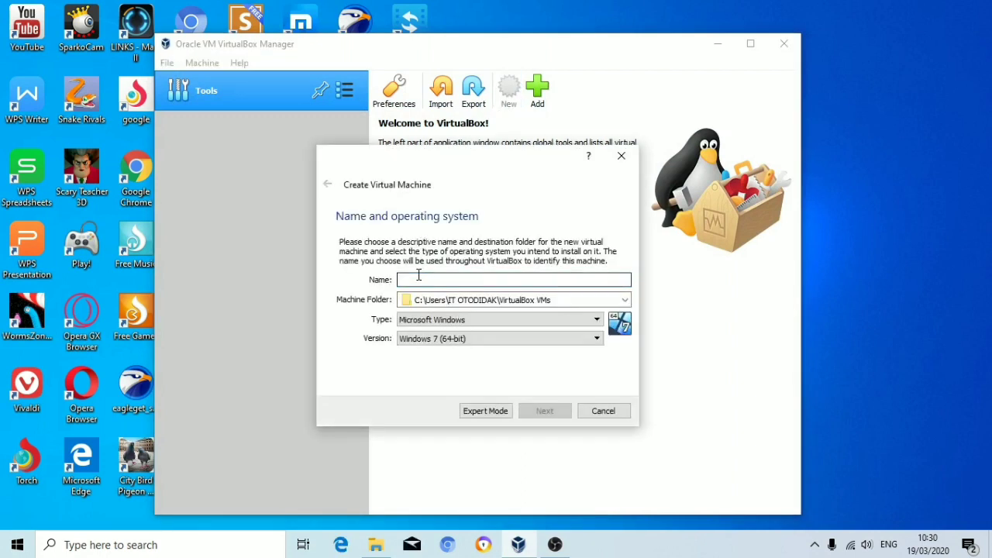
type("kali l")
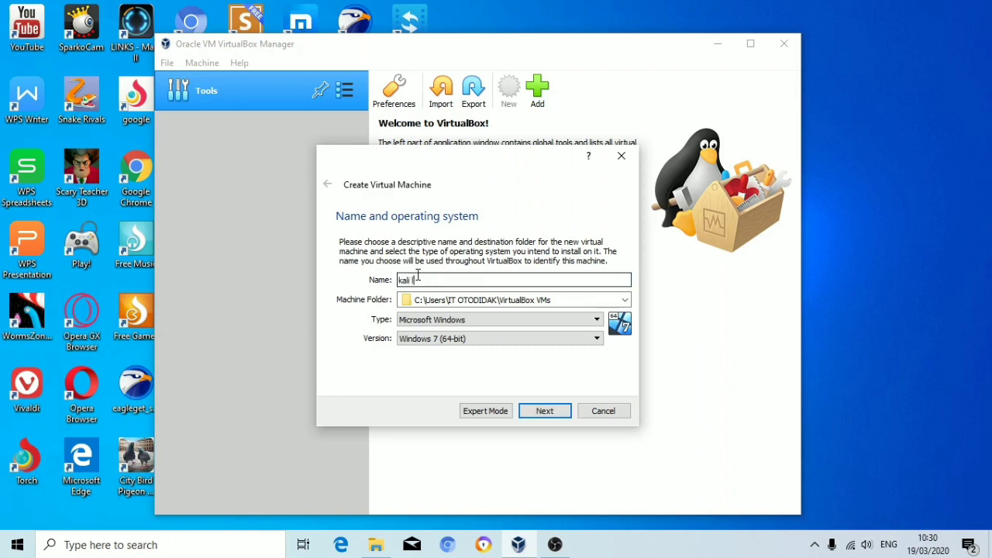
type("inux")
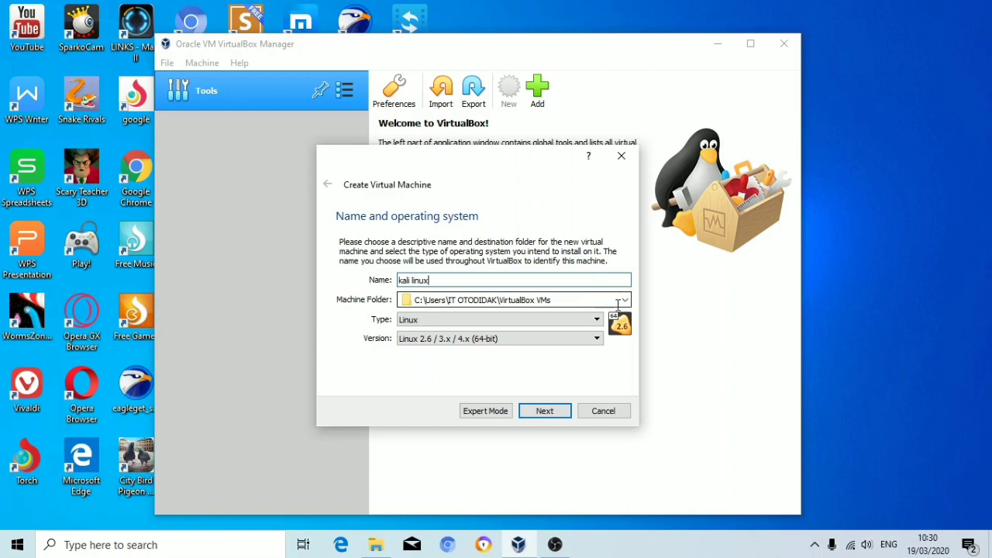
Set the new virtual machine's folder to F:\kali linux
left_click(621, 300)
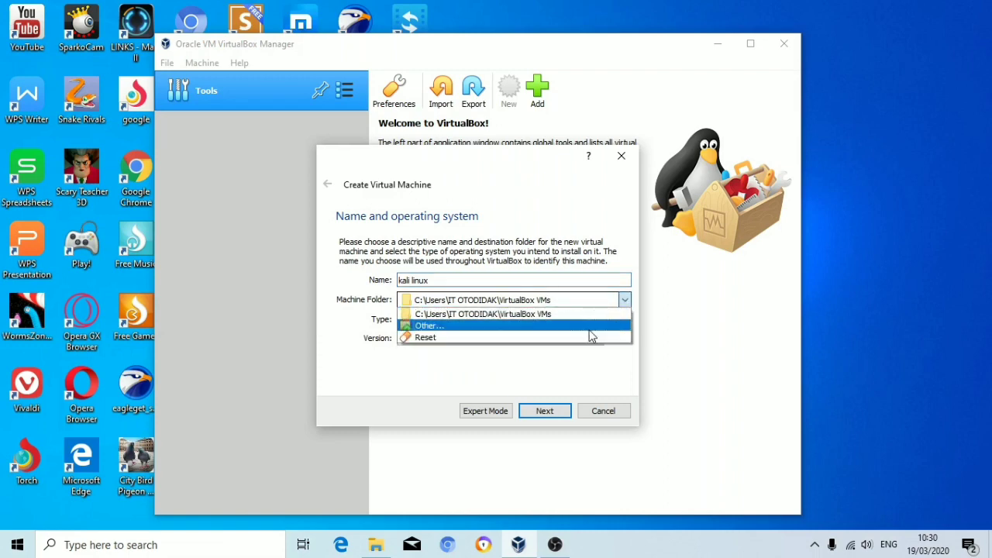
left_click(593, 327)
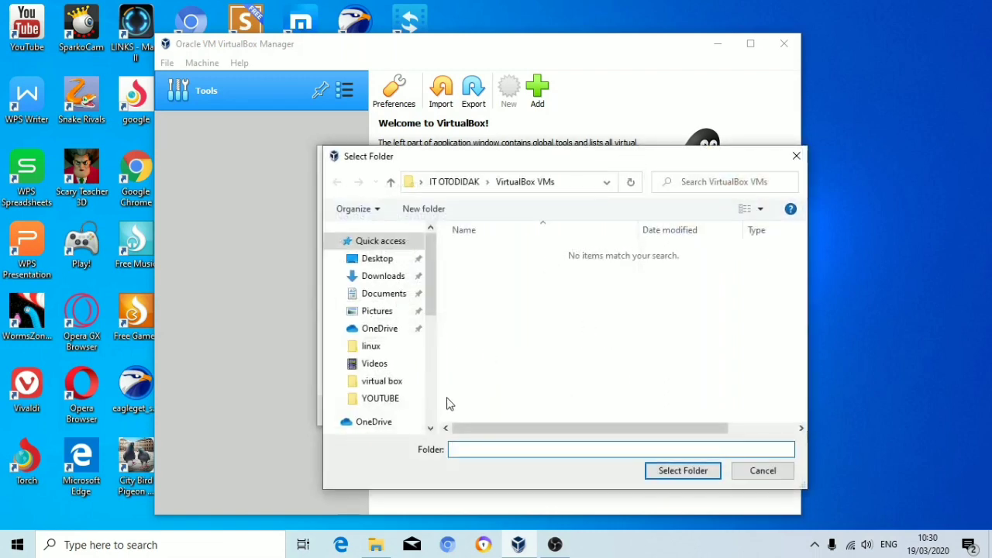
scroll(432, 411, "down", 5)
scroll(432, 407, "down", 3)
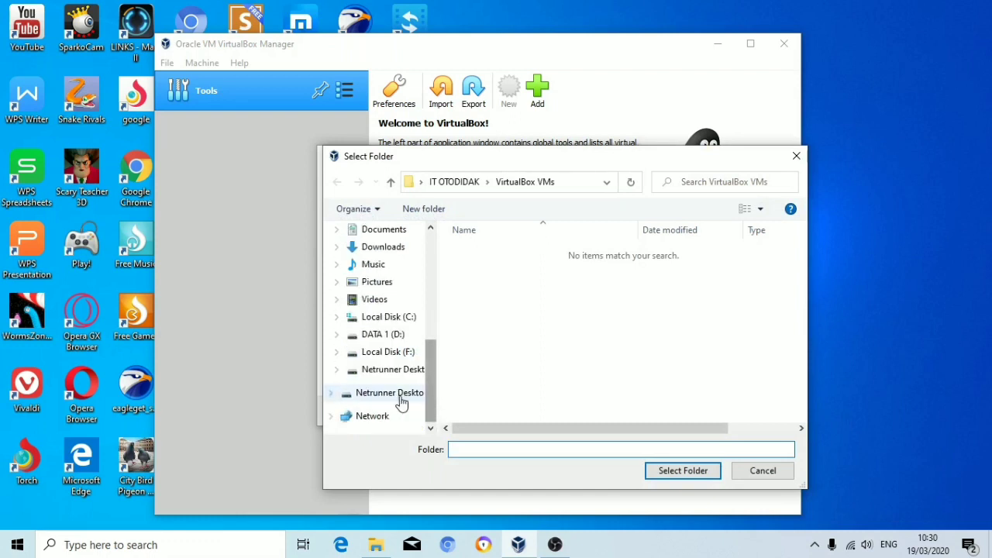
left_click(396, 352)
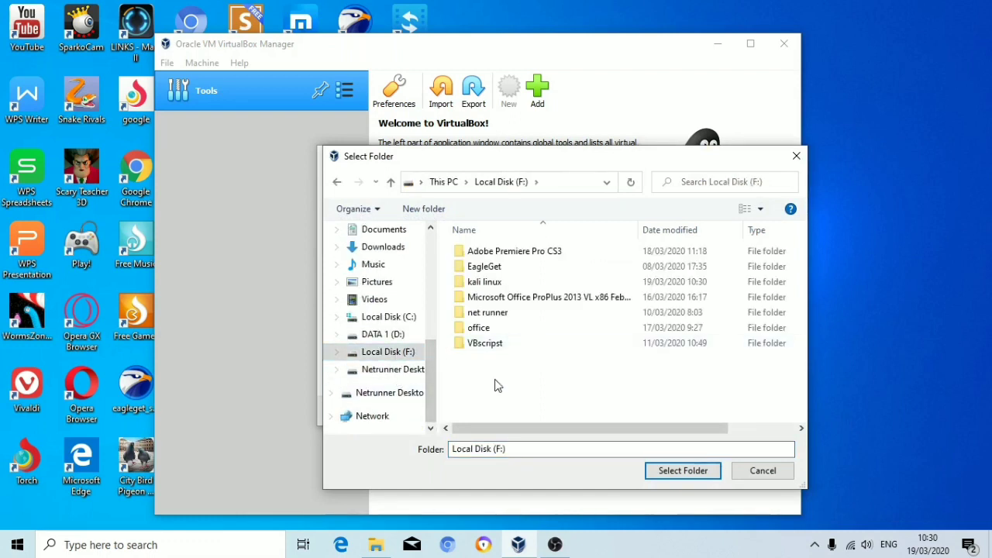
left_click(496, 283)
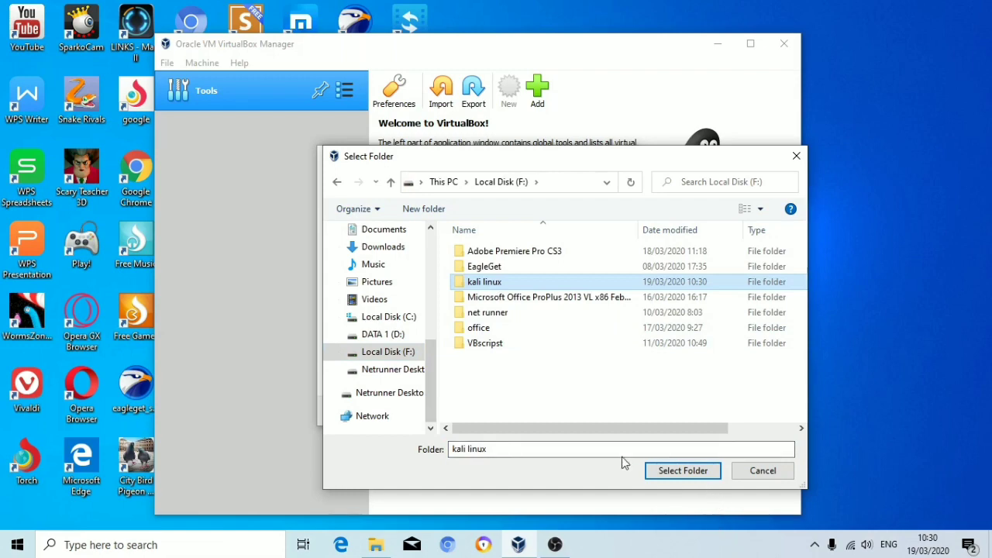
left_click(681, 484)
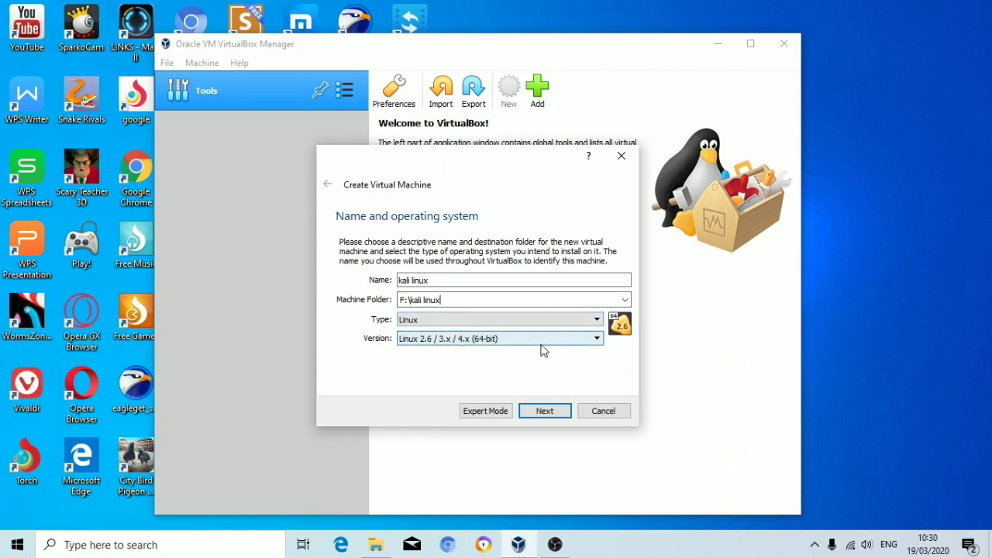
Accept the Linux 2.6 / 3.x / 4.x (64-bit) system and allocate 2201 MB of memory to the virtual machine
left_click(546, 412)
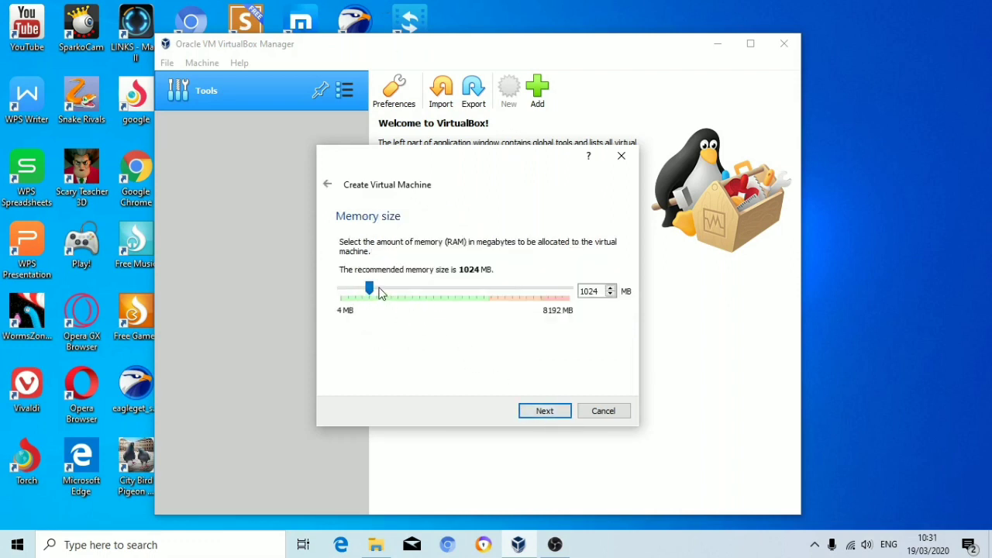
left_click_drag(379, 293, 404, 291)
left_click(552, 416)
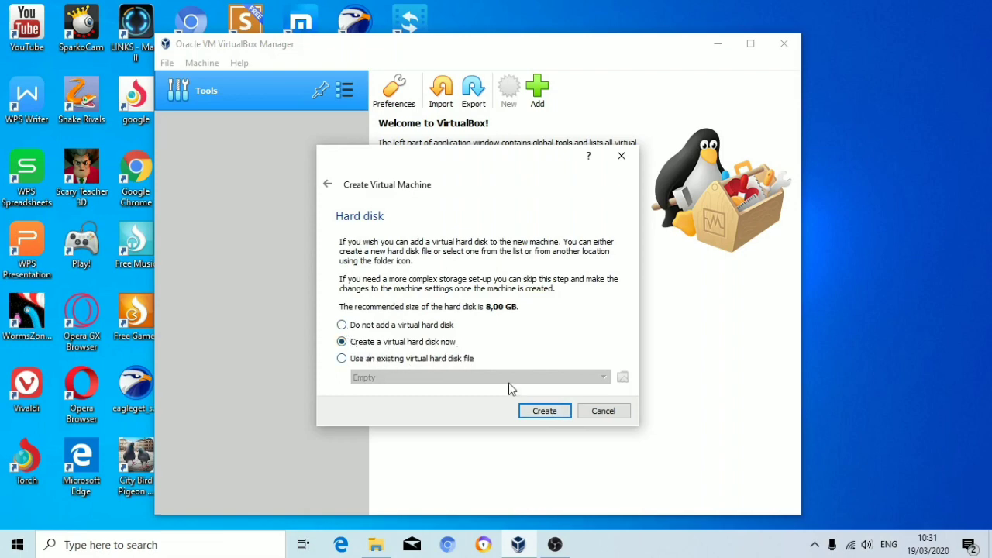
Create a dynamically allocated VDI virtual hard disk of 12.62 GB for the machine
left_click(550, 413)
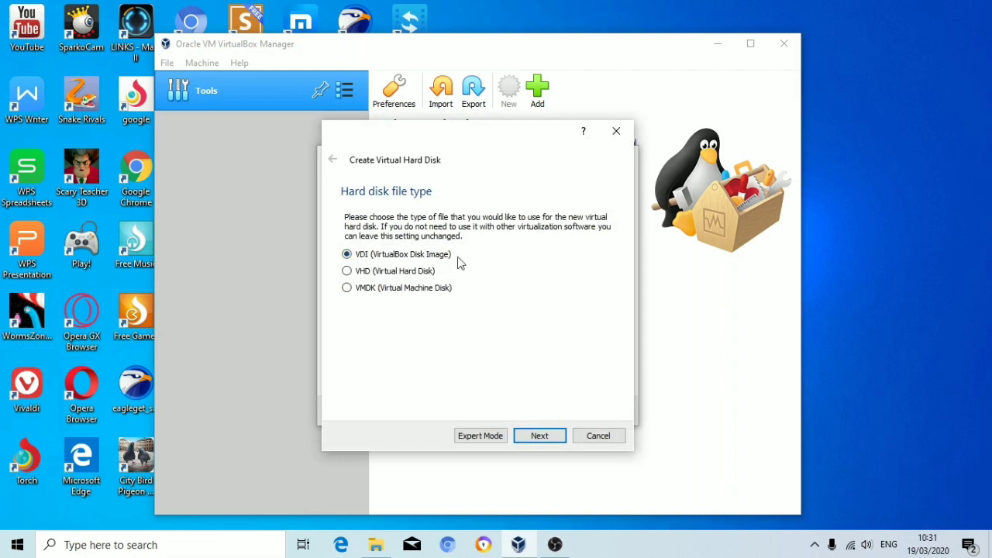
left_click(538, 436)
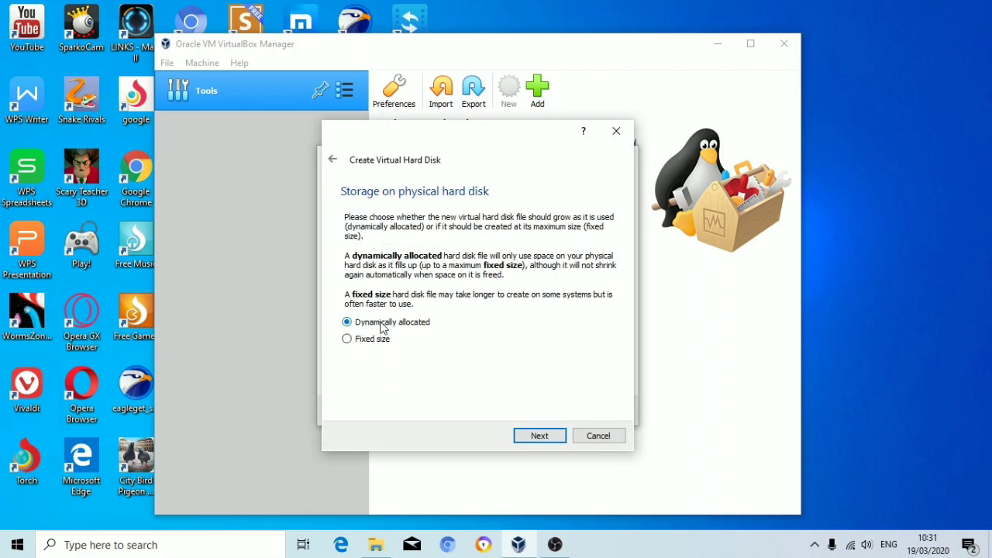
left_click(539, 438)
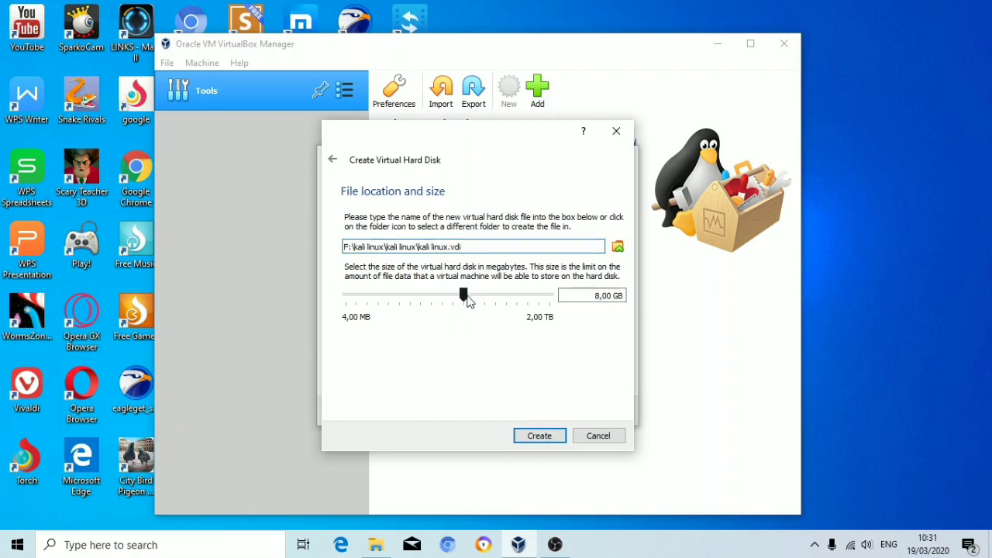
mouse_move(467, 301)
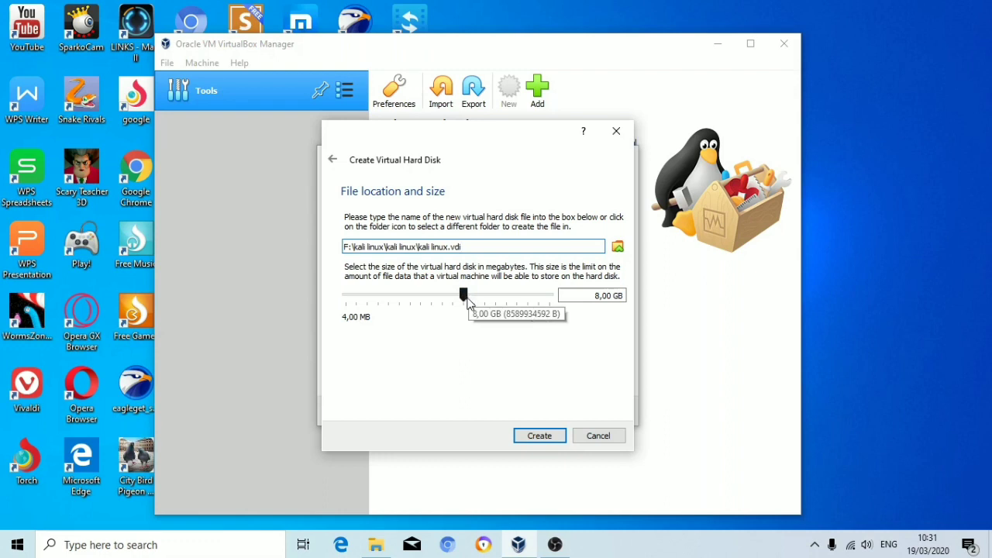
left_click_drag(467, 301, 474, 297)
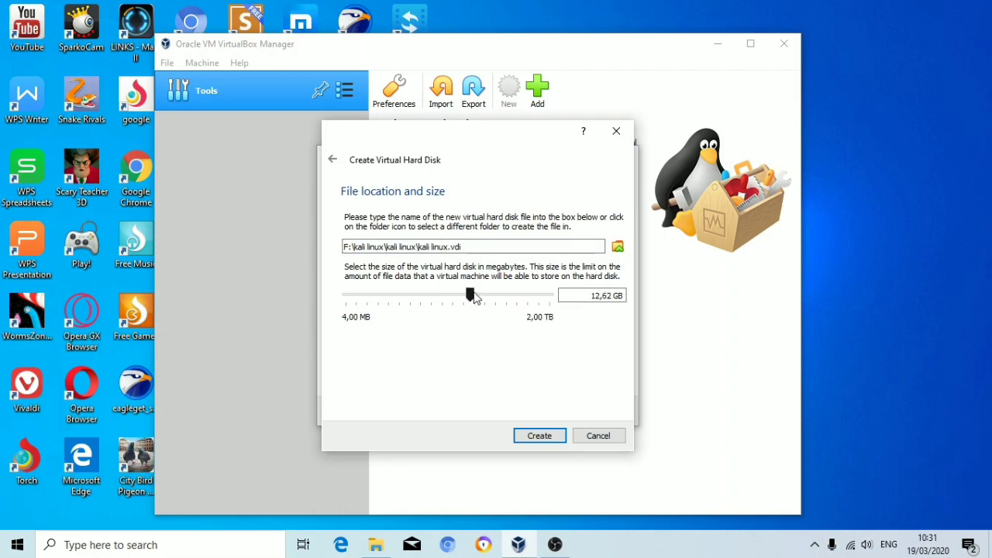
left_click(550, 441)
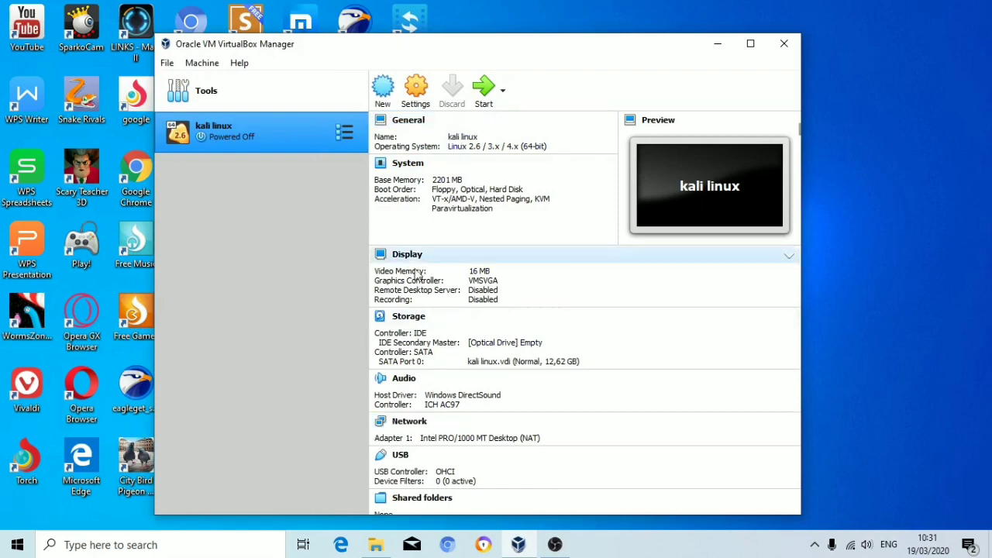
Open the kali linux machine's settings, try 2 processors and set the processor count back to 1
left_click(415, 102)
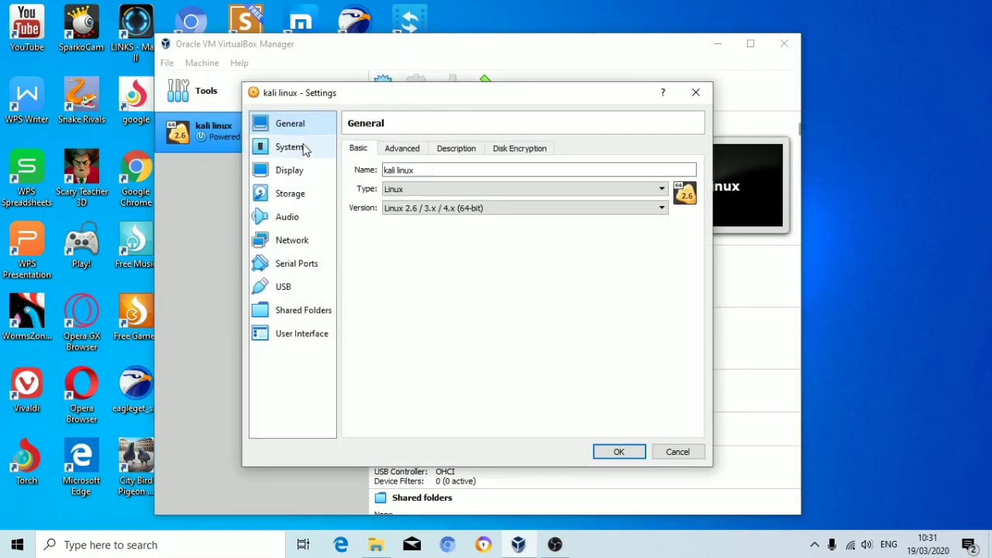
left_click(299, 154)
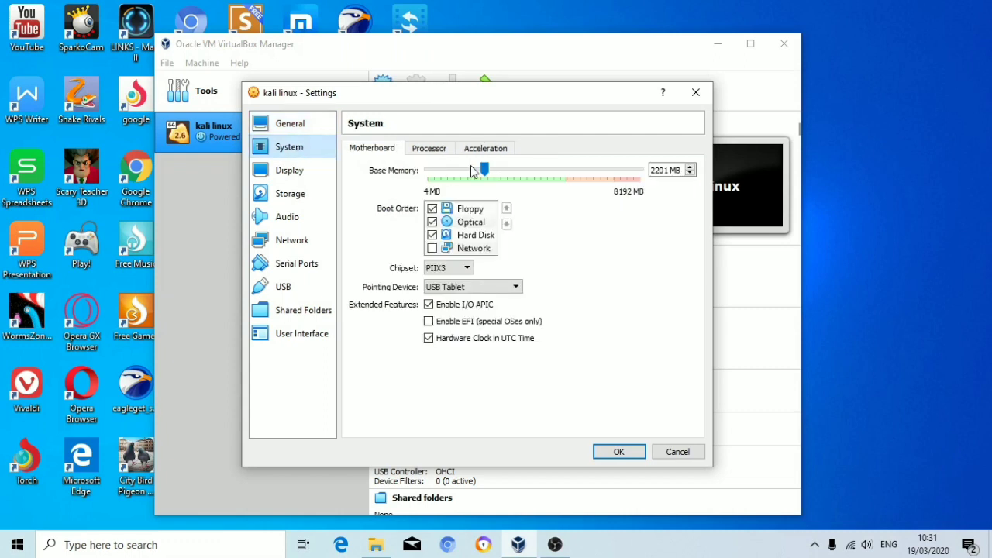
left_click(435, 152)
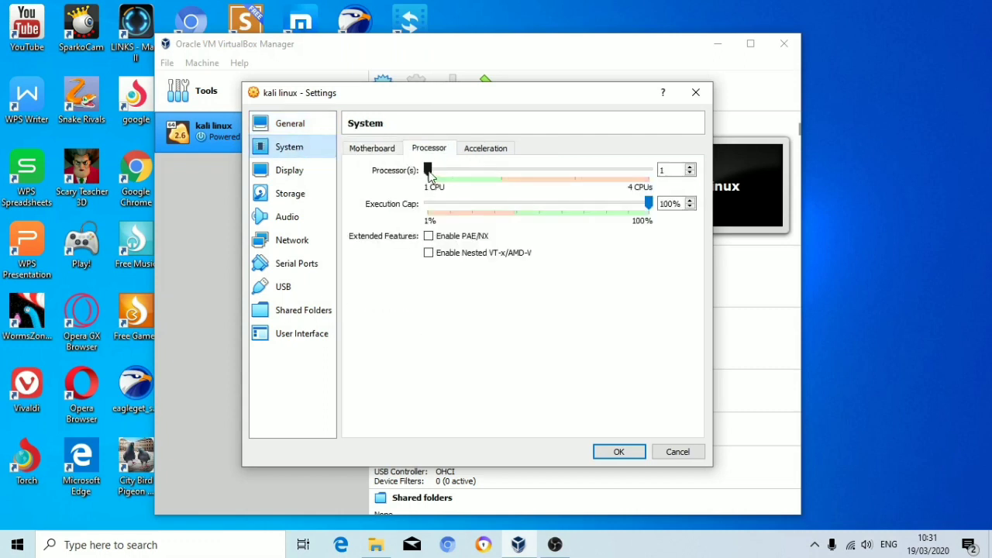
left_click(499, 172)
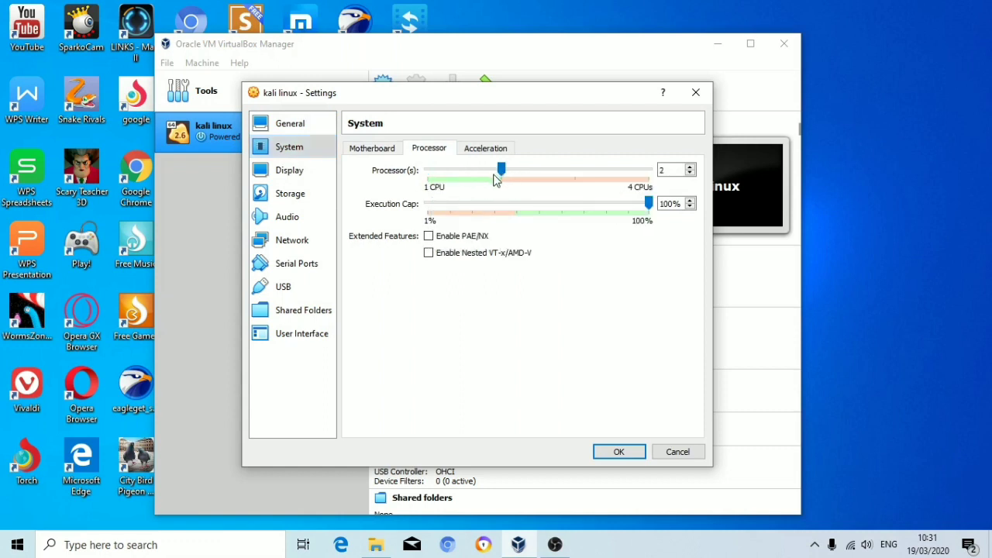
left_click(428, 174)
Set the virtual machine's video memory to 128 MB in its display settings
left_click(300, 172)
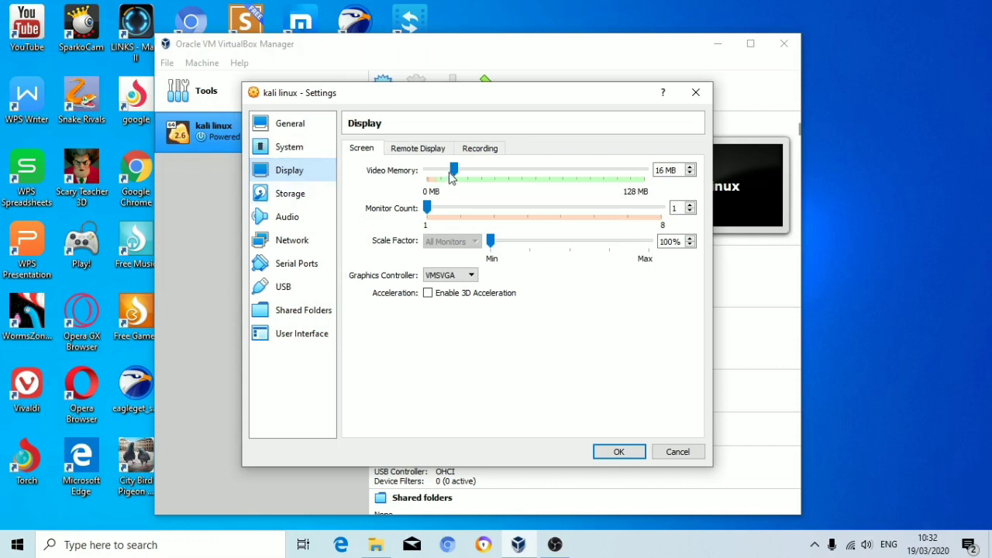
left_click_drag(453, 172, 515, 175)
left_click_drag(642, 177, 645, 170)
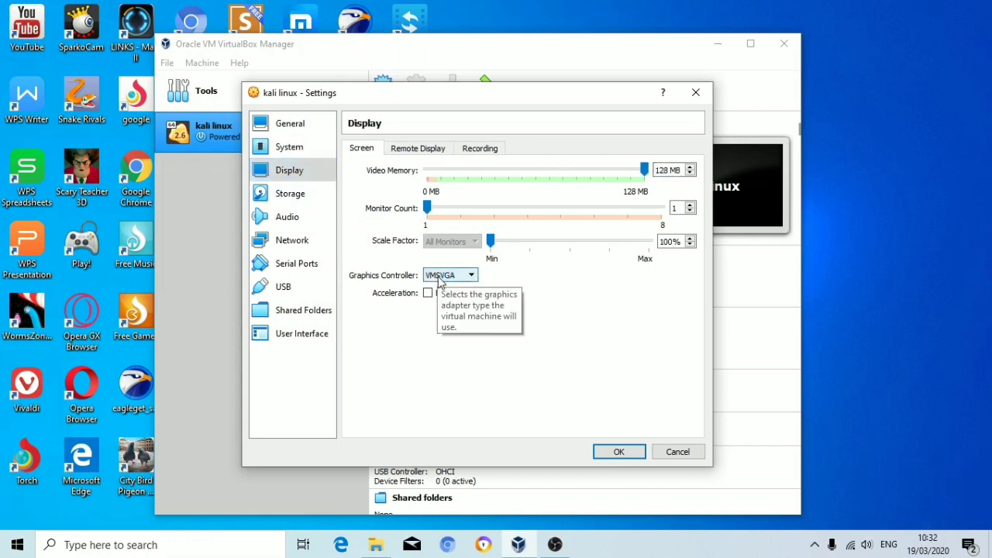
Attach kali-linux-2020.1a-installer-amd64.iso from the virtual box folder to the machine's empty IDE optical drive and save the settings
left_click(302, 195)
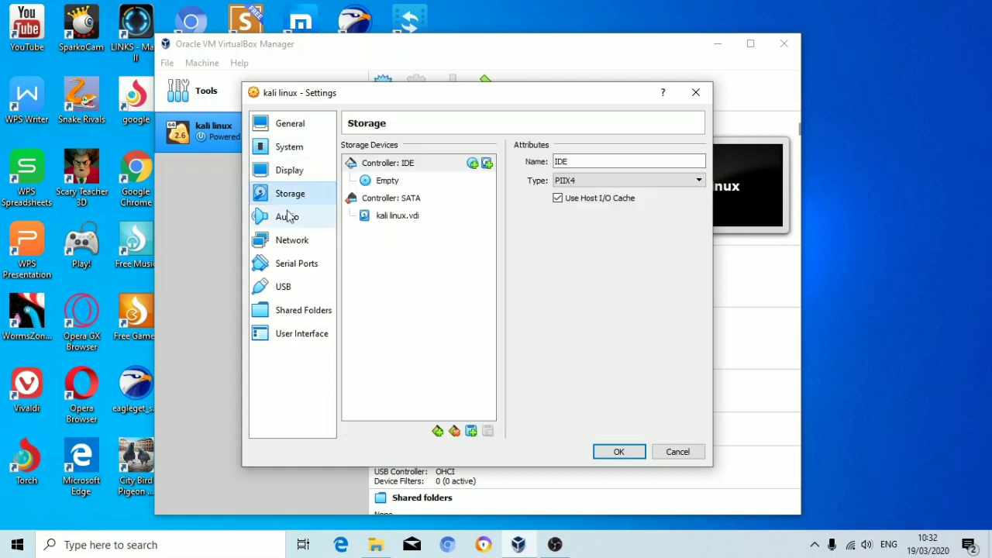
left_click(387, 181)
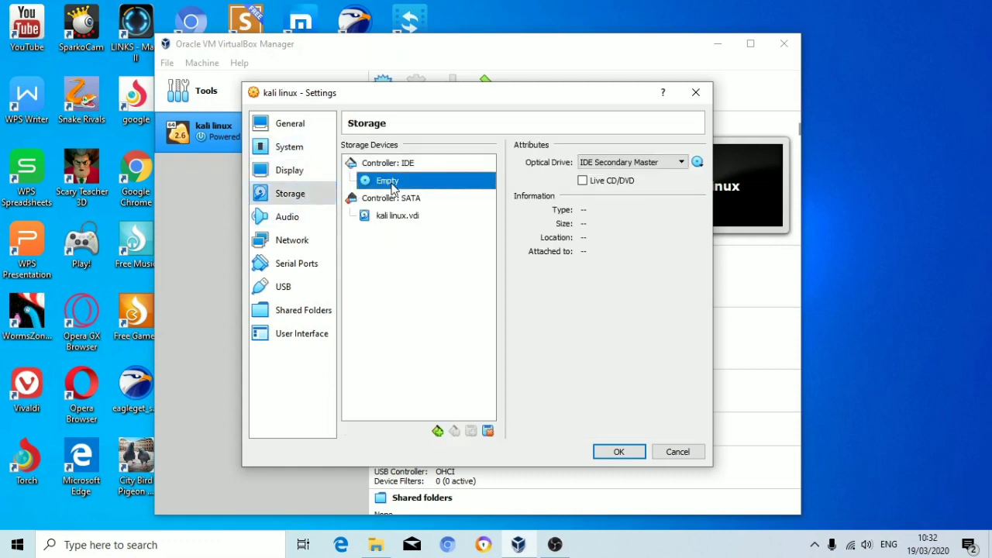
left_click(698, 161)
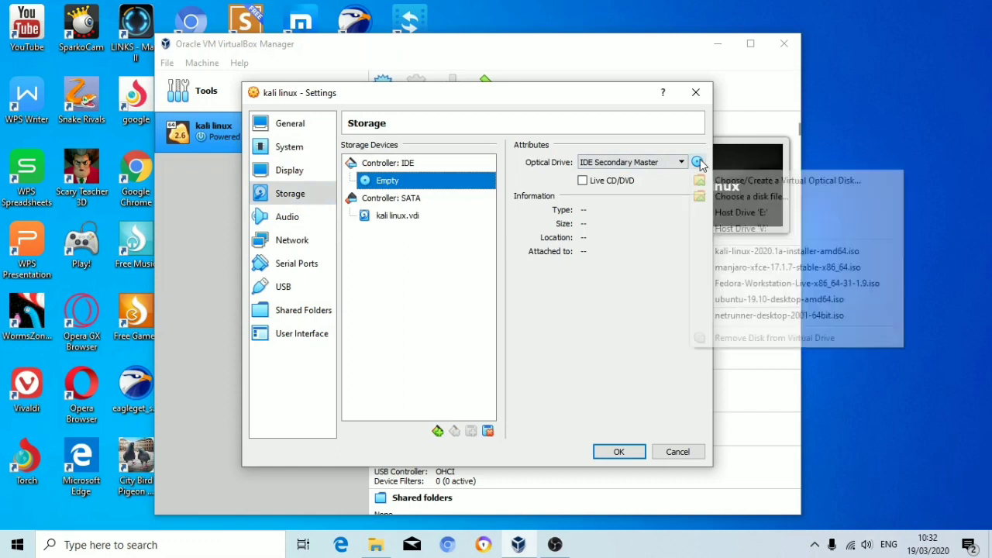
left_click(732, 184)
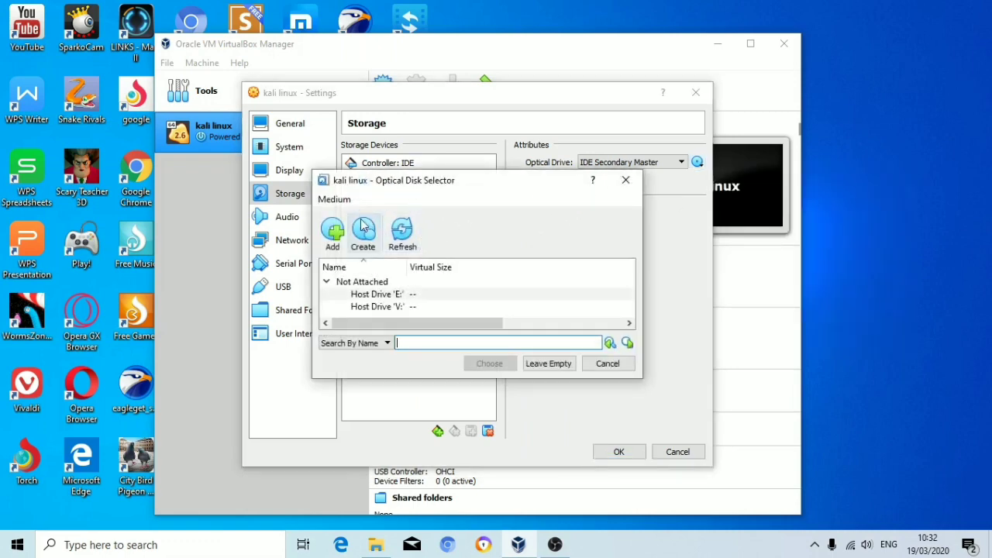
left_click(332, 230)
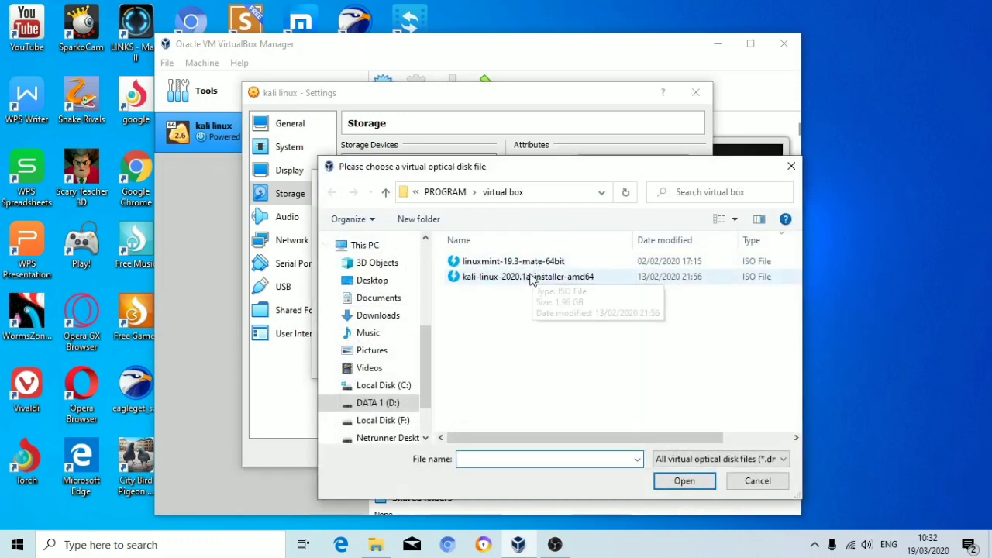
left_click_drag(546, 180, 521, 142)
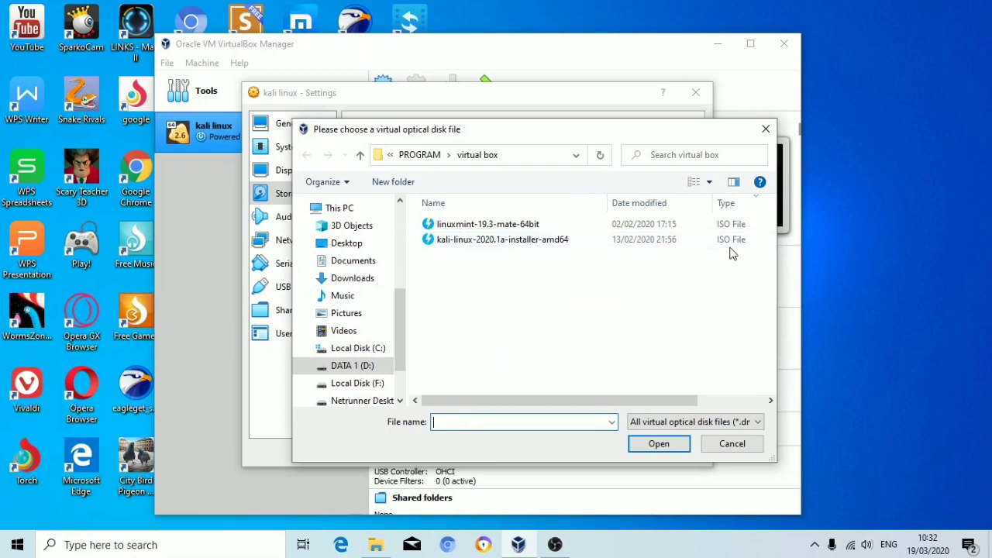
left_click(575, 245)
left_click(666, 446)
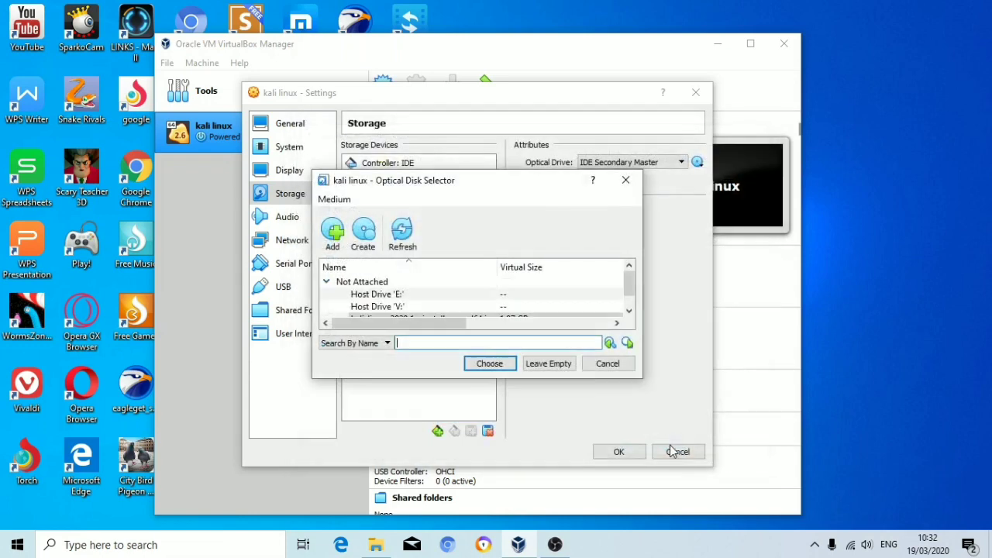
scroll(516, 291, "down", 1)
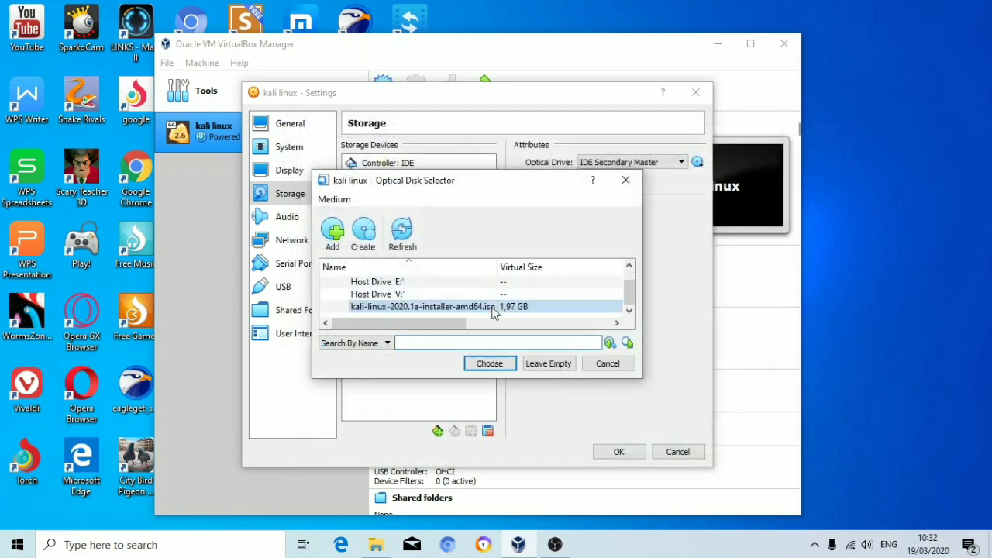
left_click(489, 371)
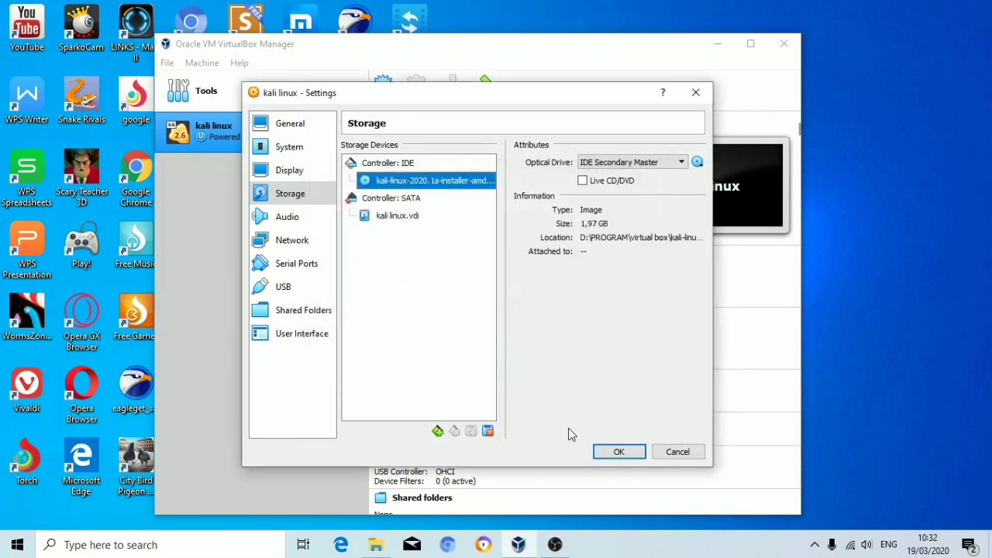
left_click(602, 457)
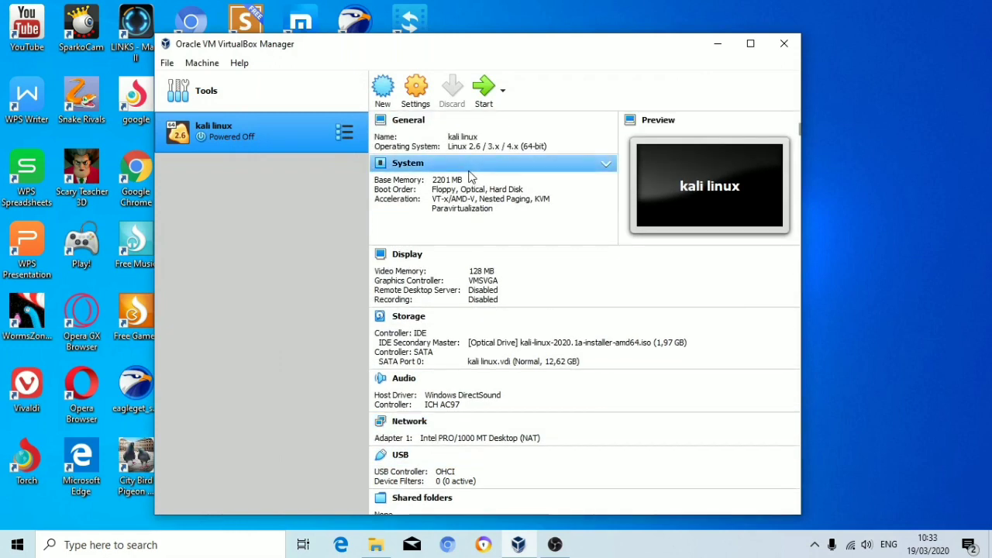
Start the kali linux virtual machine and dismiss the keyboard capture notice
left_click(482, 91)
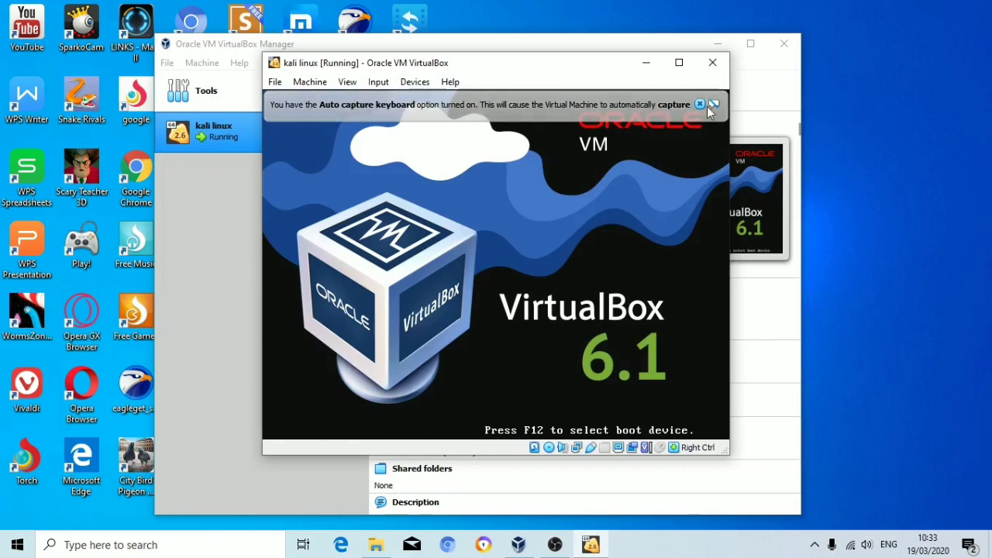
left_click(700, 104)
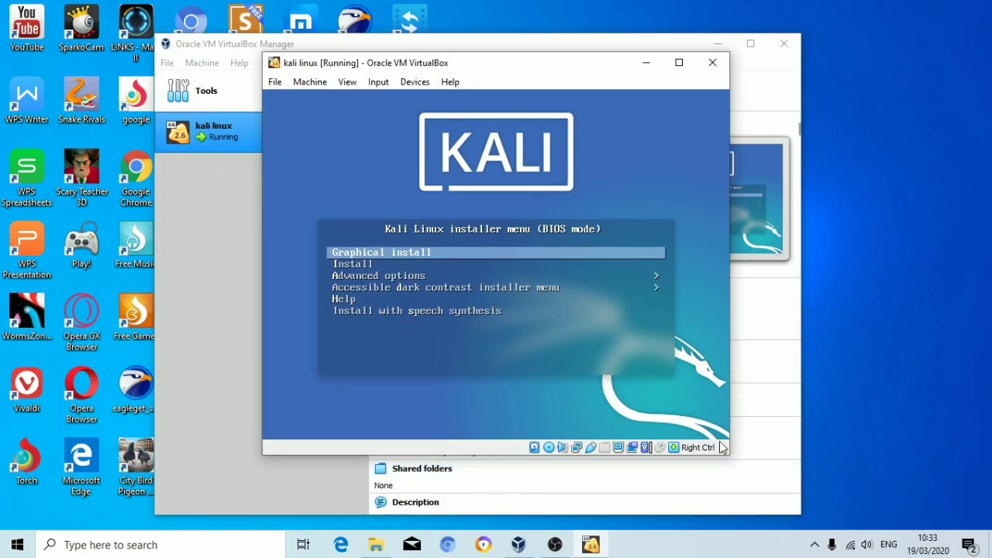
Switch the running machine's window to scaled mode and enlarge it to fill most of the screen height
left_click_drag(730, 455, 818, 487)
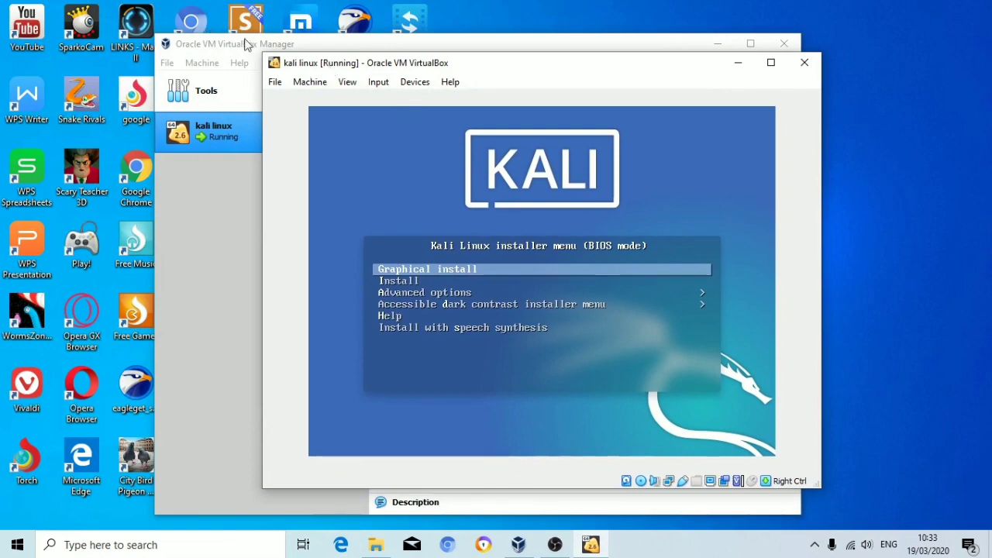
left_click_drag(263, 54, 216, 11)
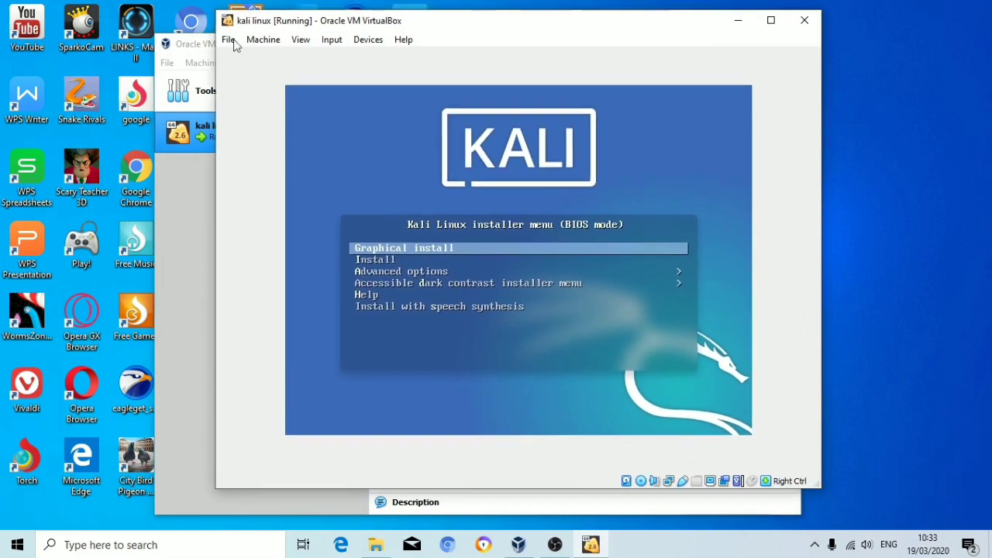
left_click(301, 40)
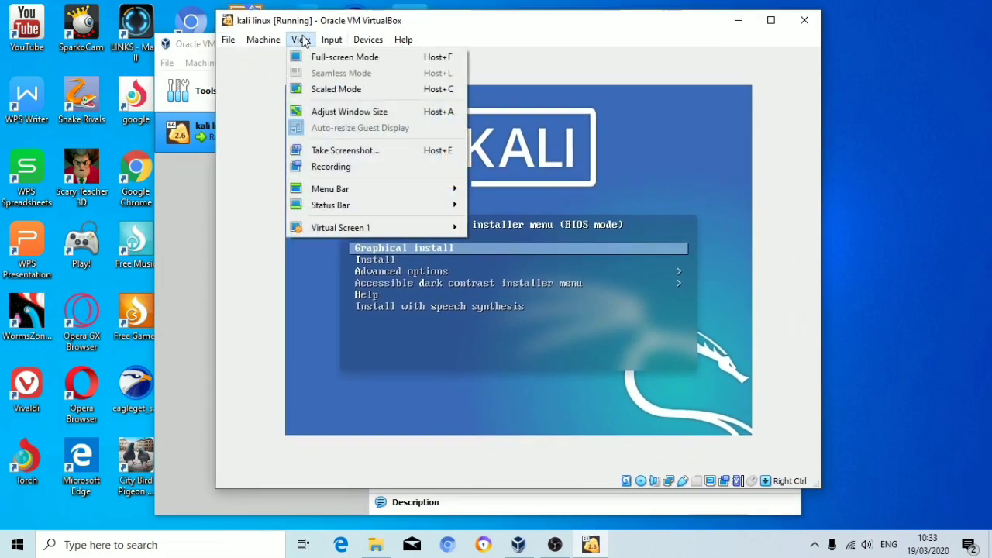
left_click(331, 93)
left_click(468, 322)
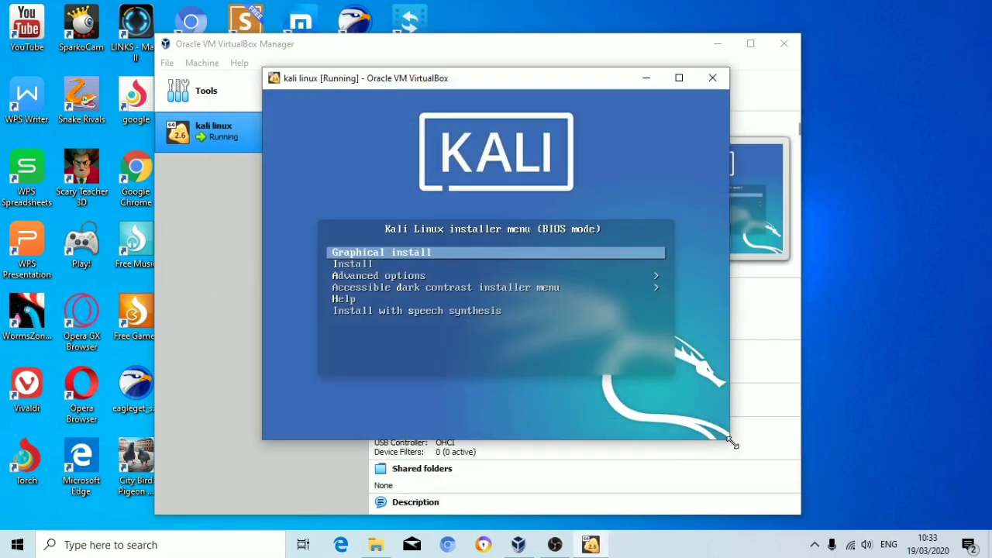
left_click_drag(731, 441, 844, 518)
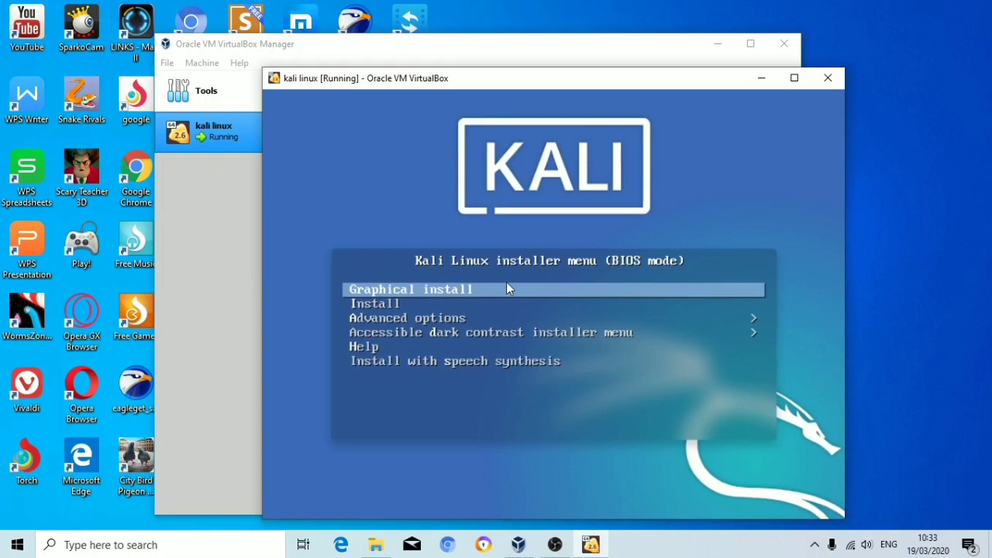
Start the graphical install with English as language, United States as location and American English as keymap
key("Return")
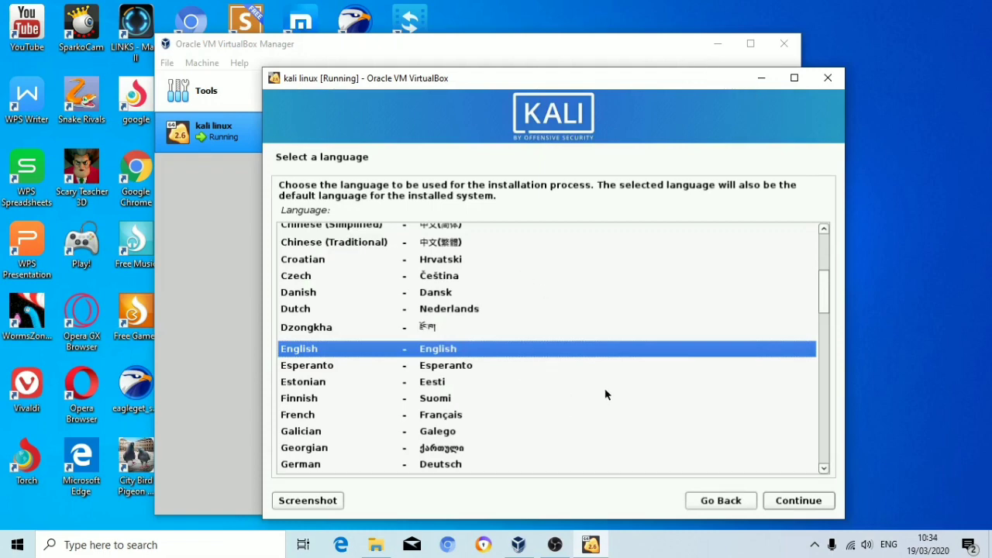
left_click(786, 505)
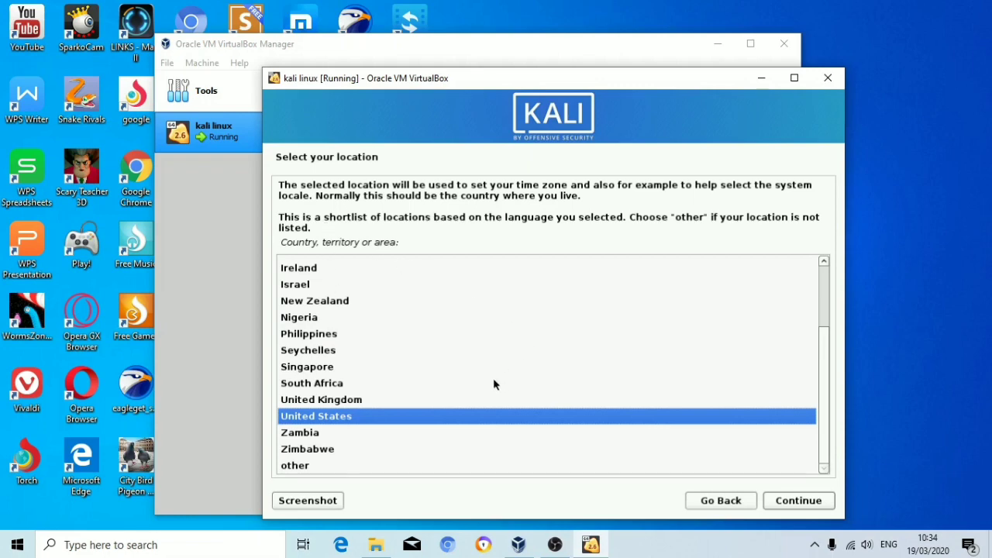
scroll(490, 390, "up", 3)
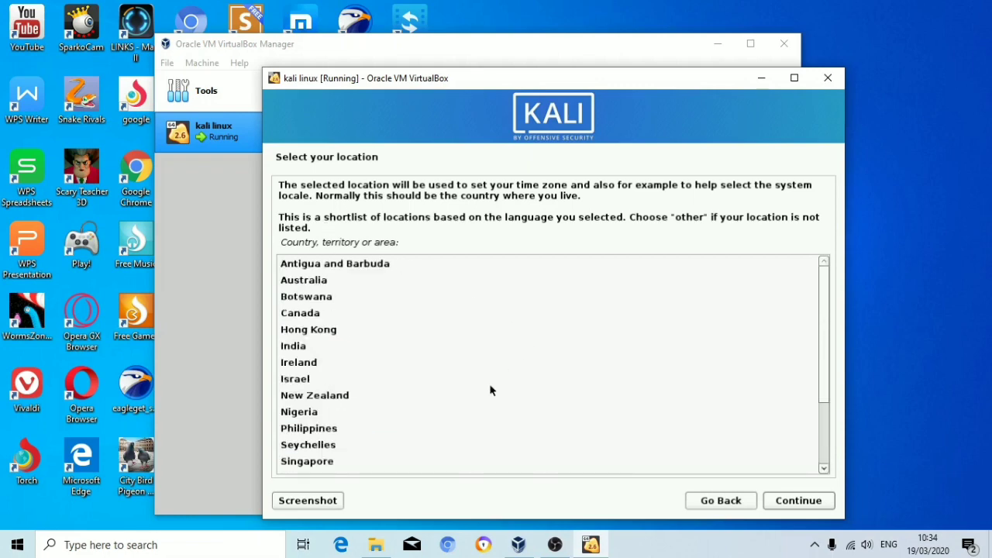
scroll(377, 393, "down", 3)
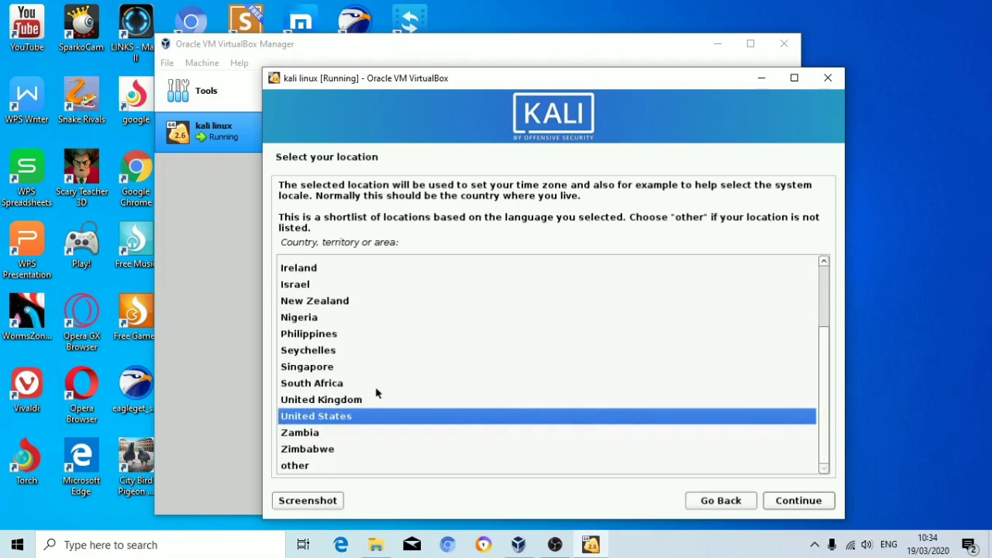
left_click(817, 500)
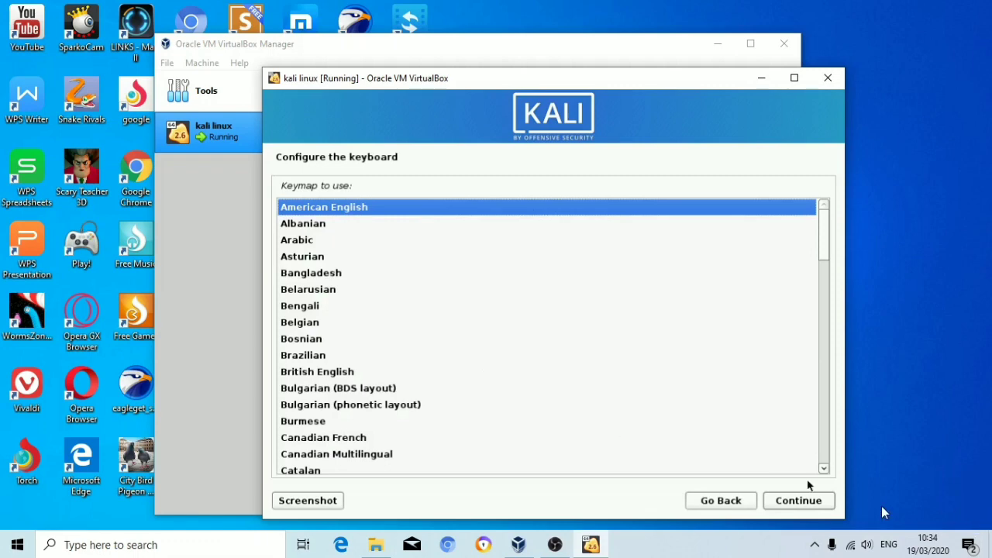
left_click(812, 505)
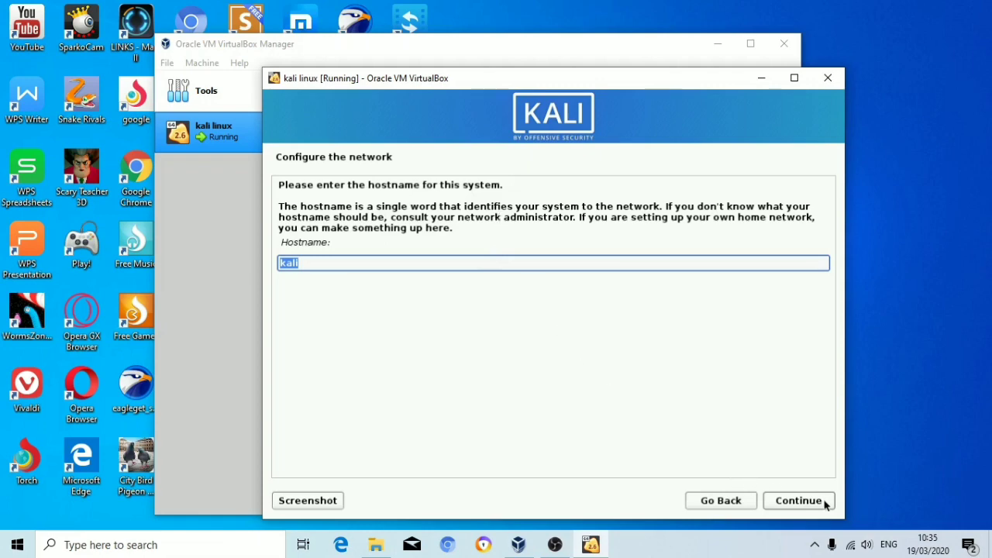
Keep kali as the hostname and leave the domain name blank
left_click(798, 501)
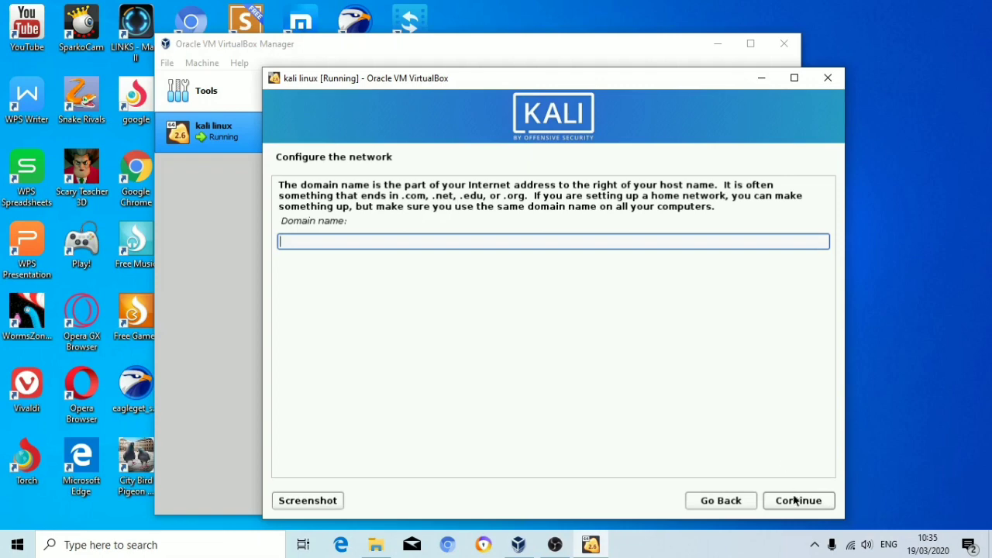
left_click(795, 501)
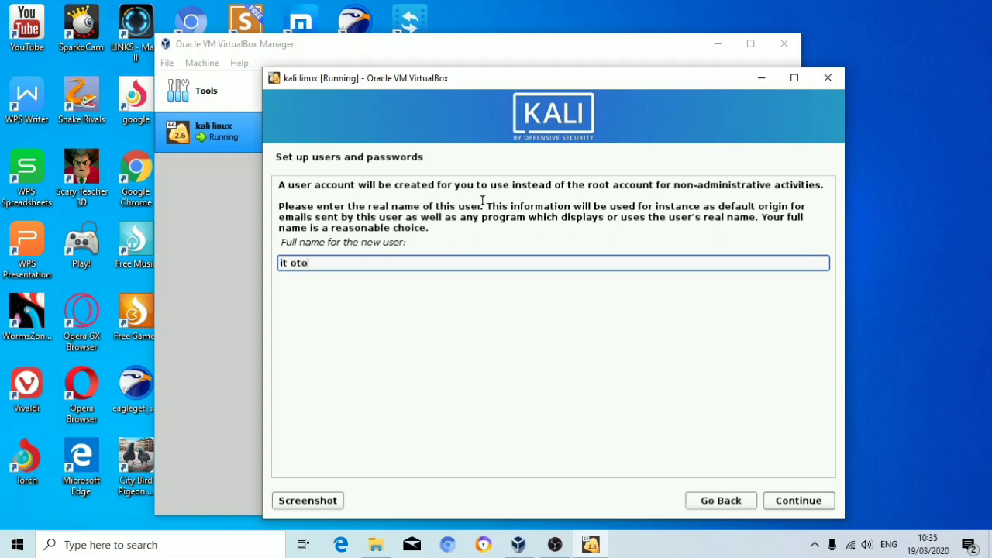
Enter the new user's full name and set the account's username to it-otodidak
type("dak")
left_click(804, 503)
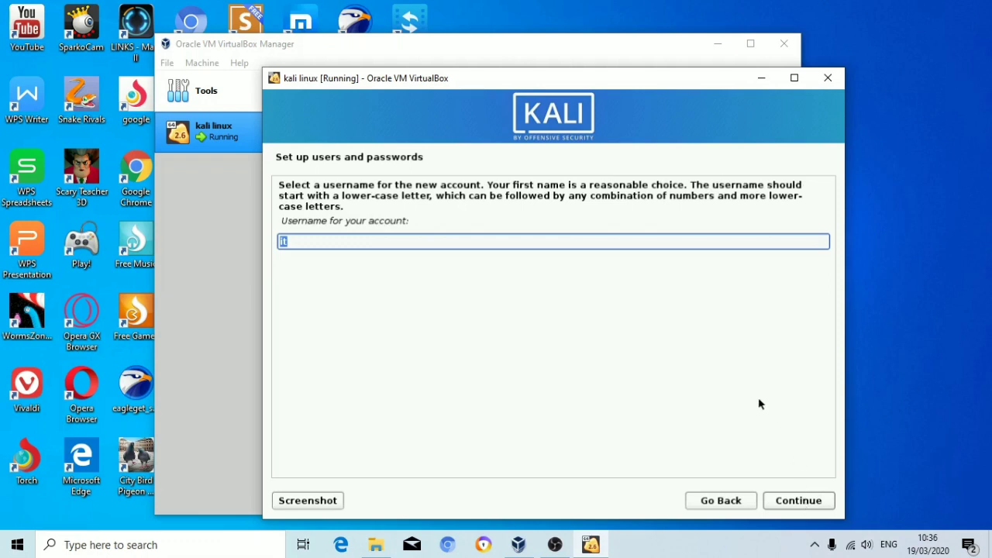
key("BackSpace")
type("it-otodidak")
left_click(809, 501)
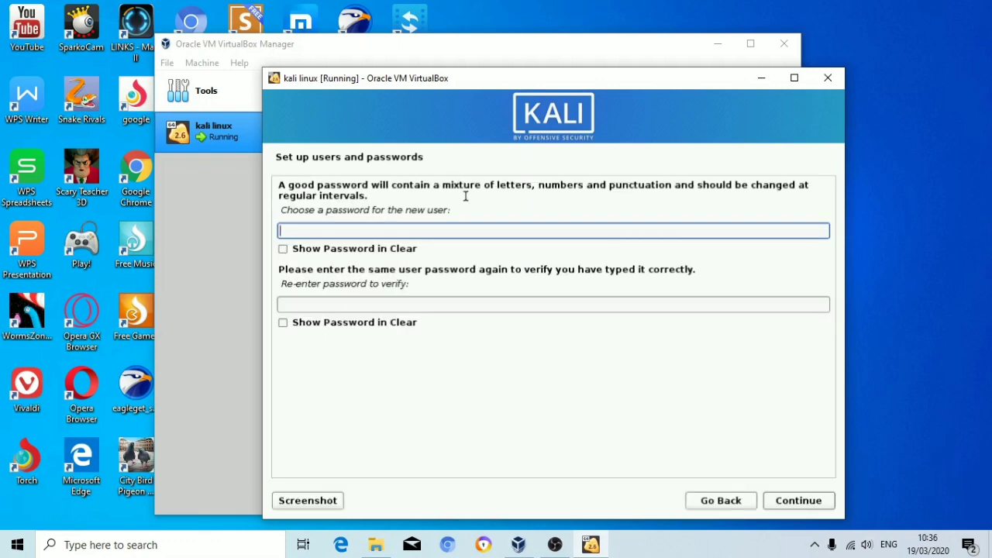
Enter the new user's password in both password fields and accept the Eastern time zone
type("••••••••")
left_click(450, 304)
type("••••••••")
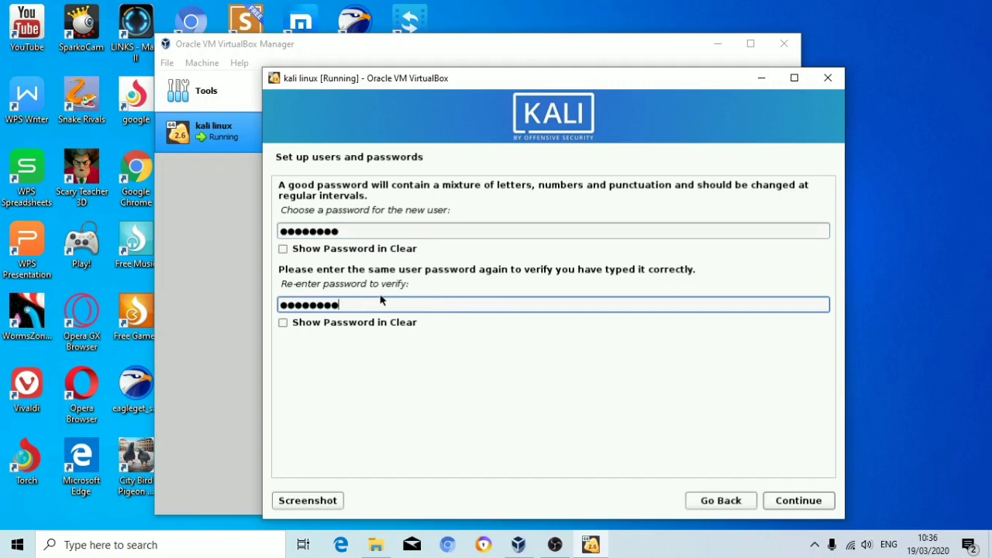
left_click(780, 507)
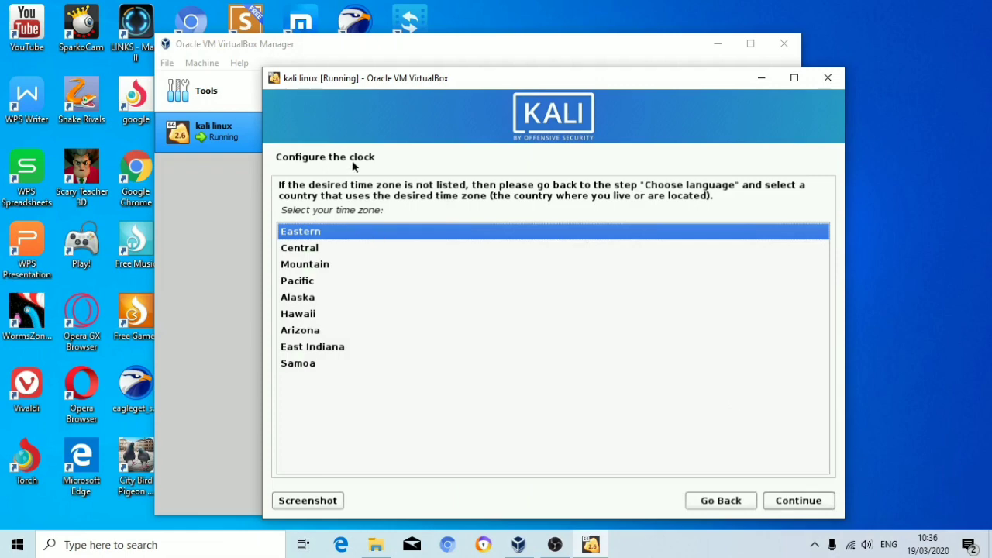
left_click(810, 505)
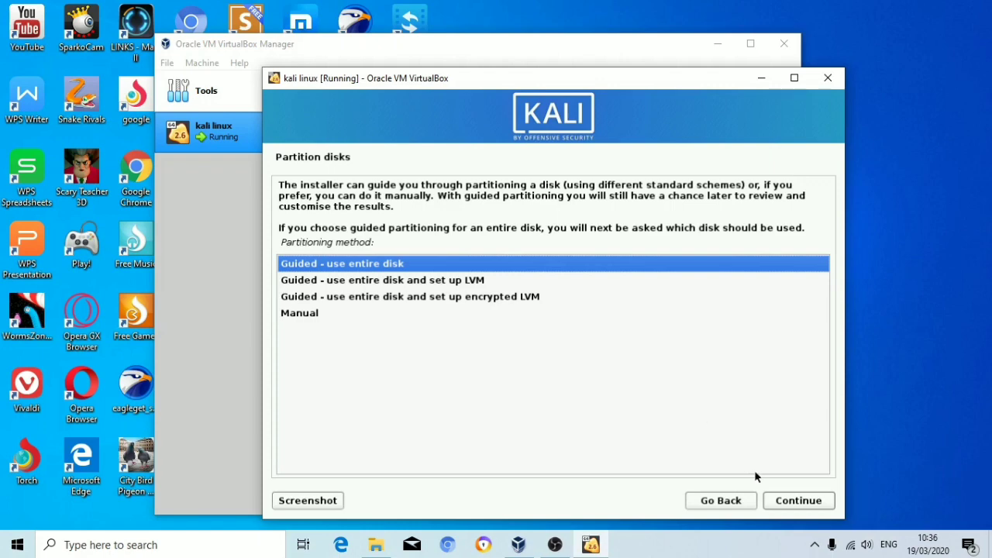
Partition the entire VBOX hard disk with guided partitioning, all files in one partition, and write the changes to disk
left_click(805, 501)
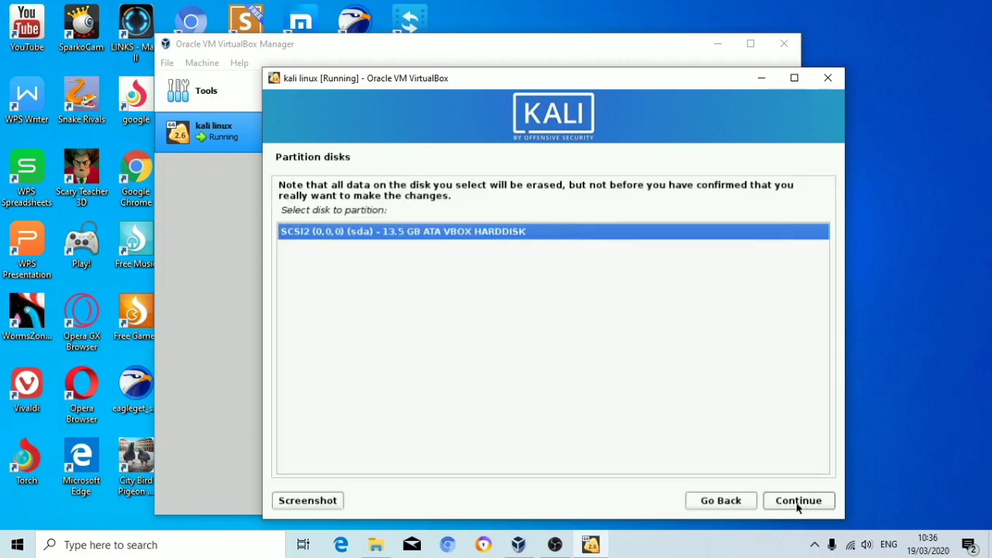
left_click(796, 501)
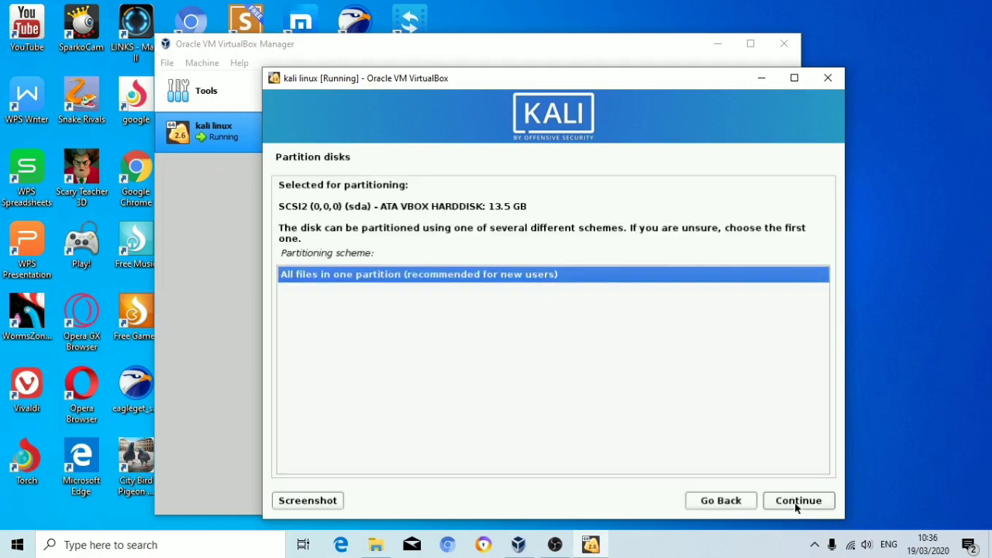
left_click(796, 501)
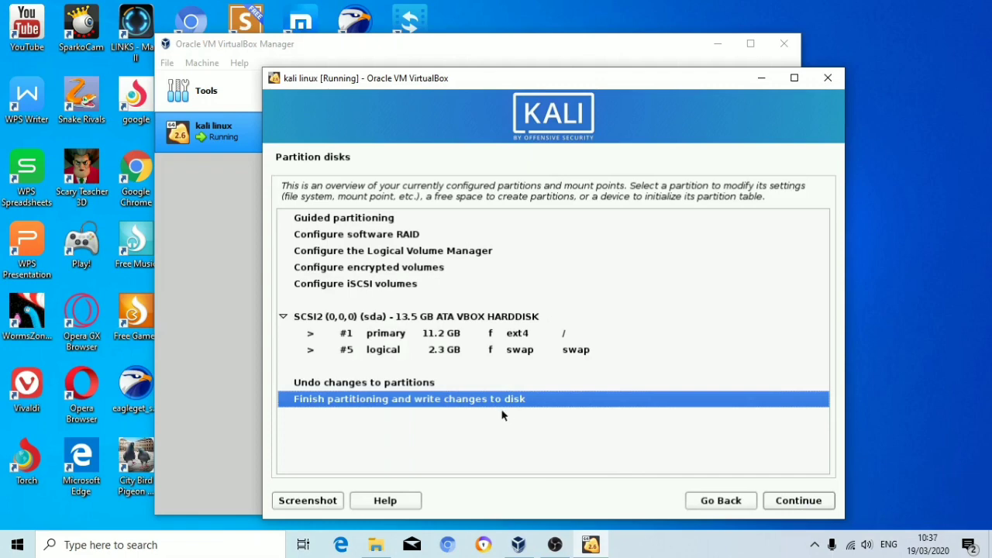
left_click(798, 500)
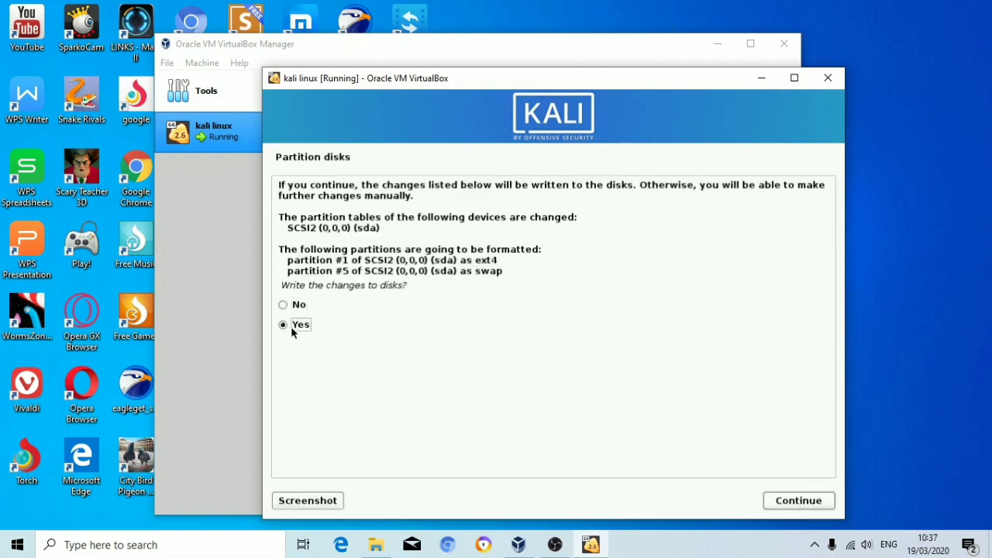
left_click(822, 499)
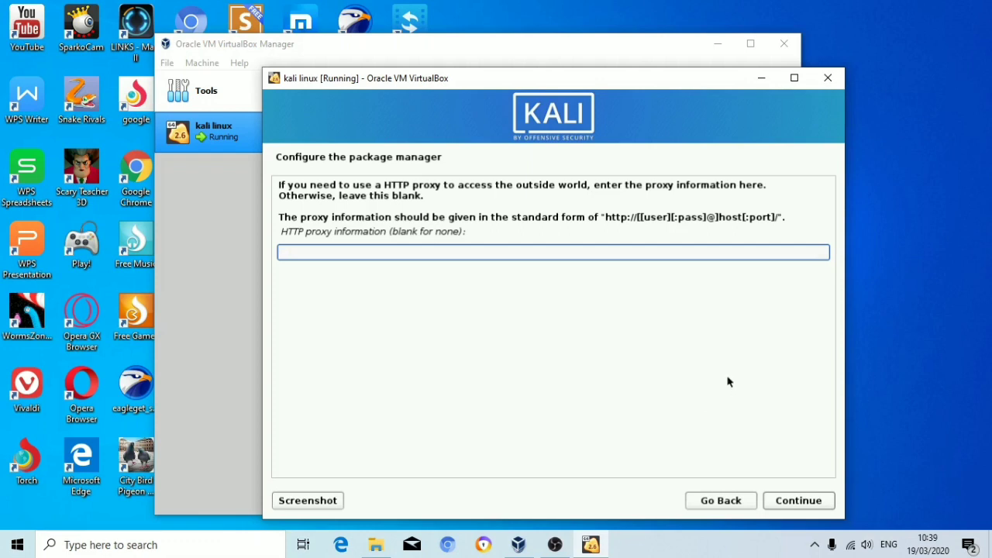
Leave the HTTP proxy blank and choose Ignore for the failed package mirror download
left_click(795, 505)
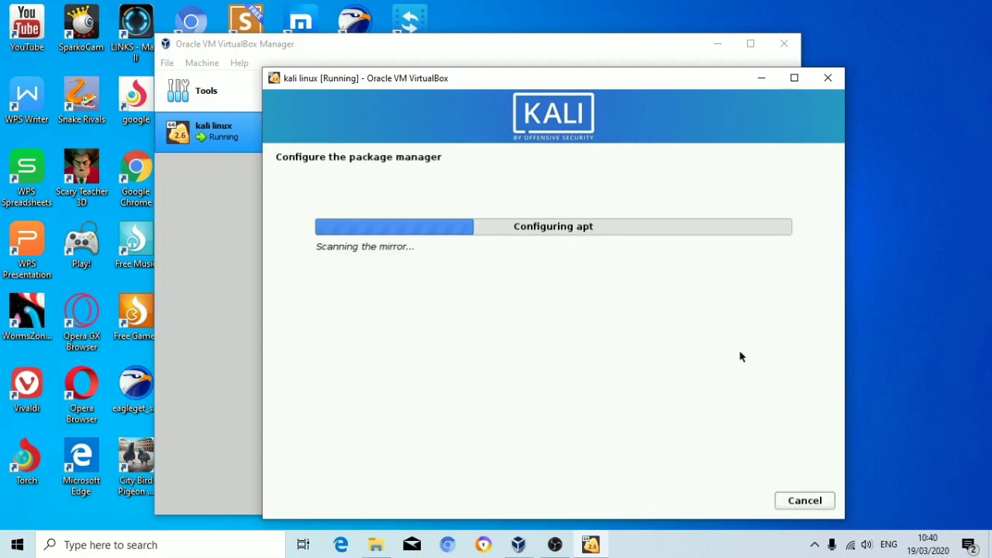
left_click(305, 278)
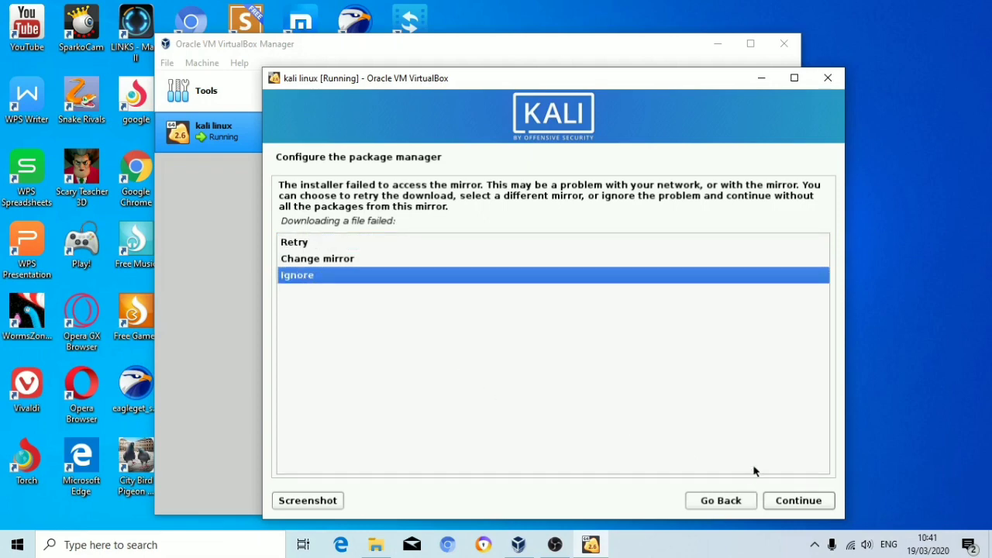
left_click(779, 509)
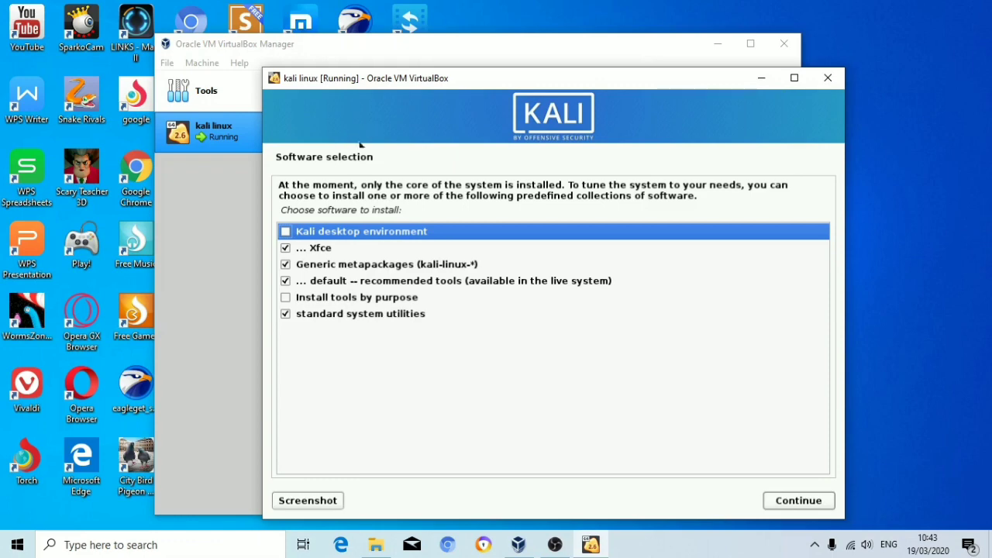
Add Kali desktop environment to the preselected software collections and install them
left_click(286, 232)
left_click(798, 502)
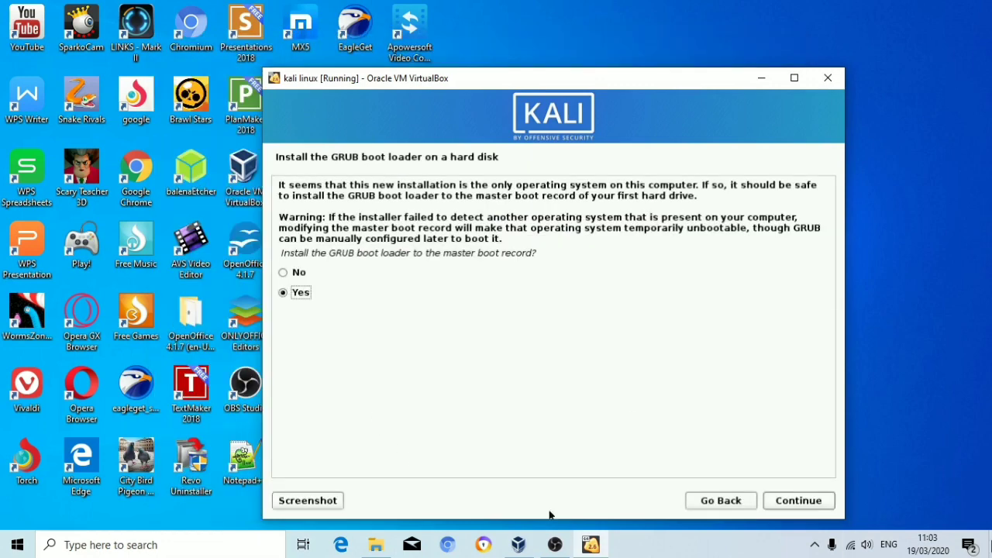
Install the GRUB boot loader to the master boot record on the /dev/sda VBOX hard disk
left_click(790, 500)
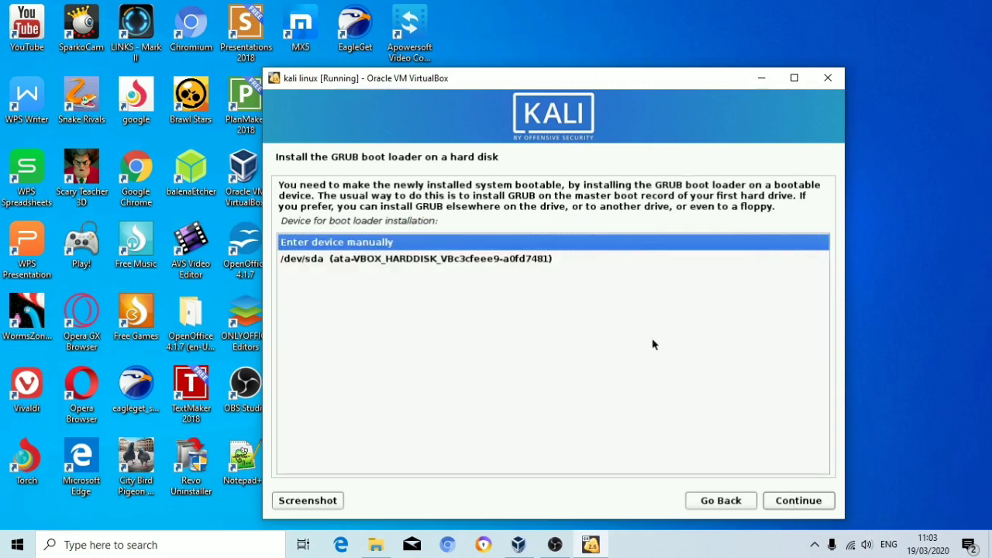
left_click(471, 260)
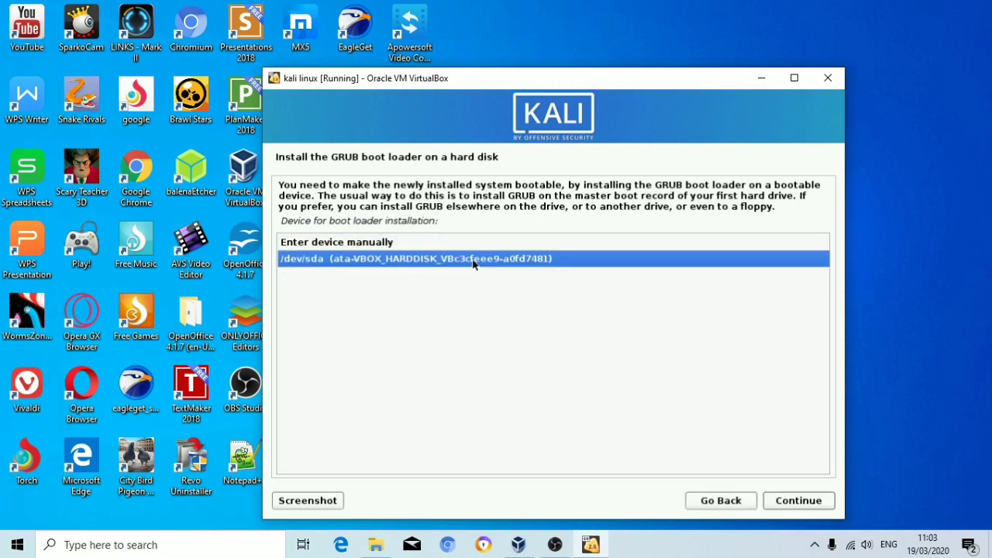
left_click(785, 501)
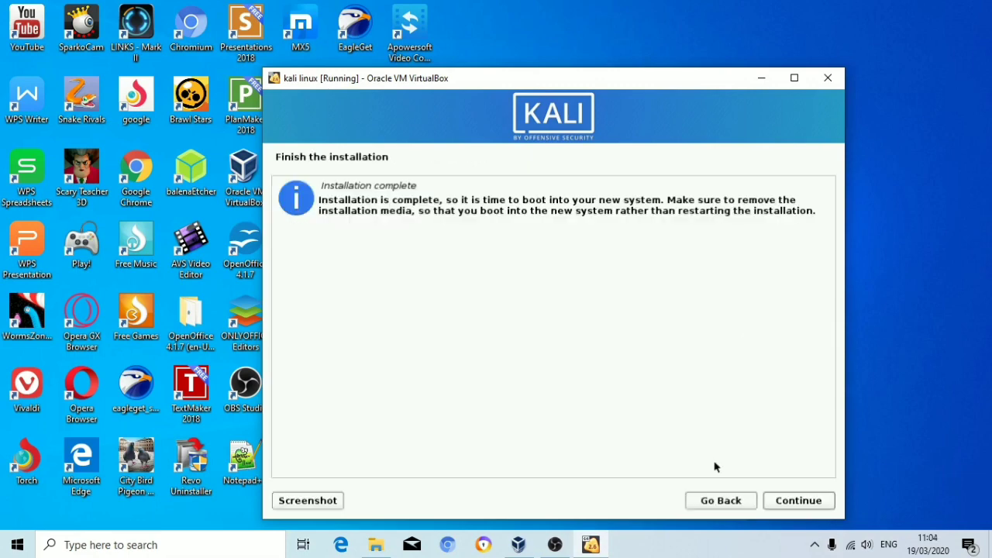
Finish the installation to reboot into the new system and dismiss the mouse pointer integration notice
left_click(799, 500)
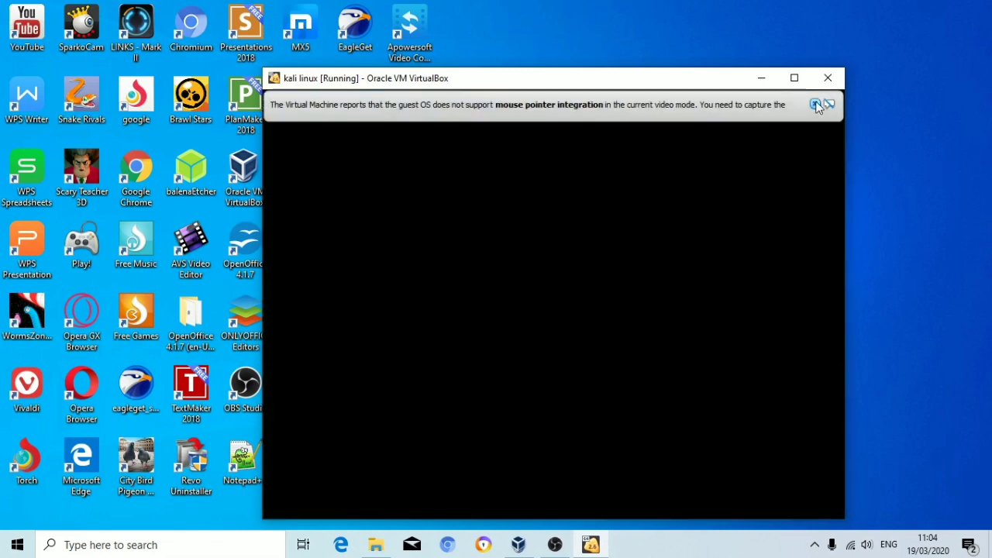
left_click(816, 105)
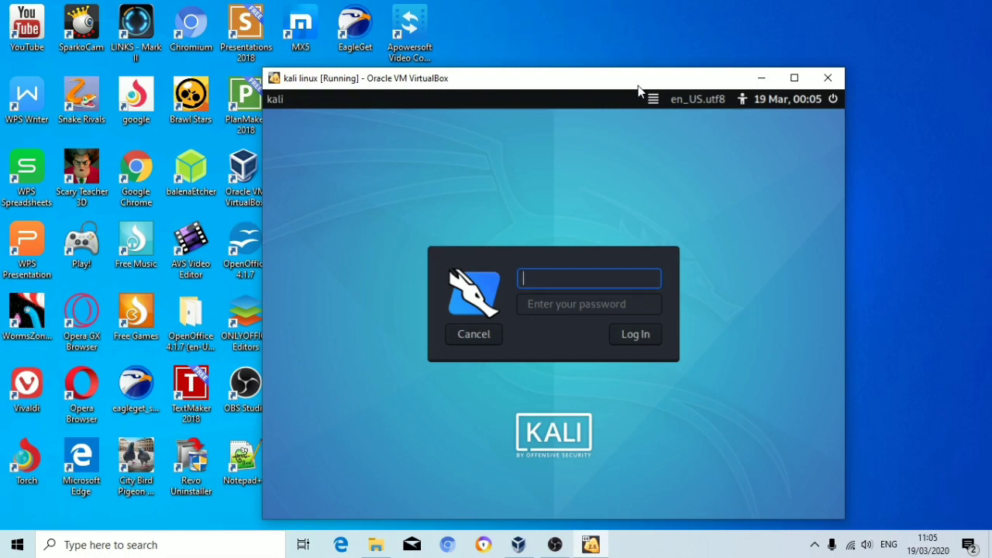
Log in to Kali as it-otodidak with the account password
type("it-otodidak")
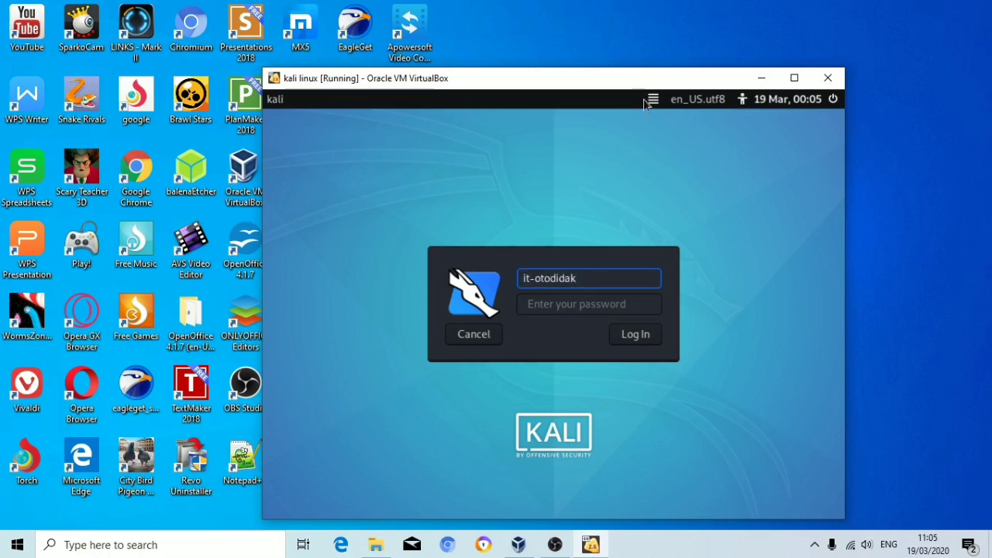
left_click(596, 305)
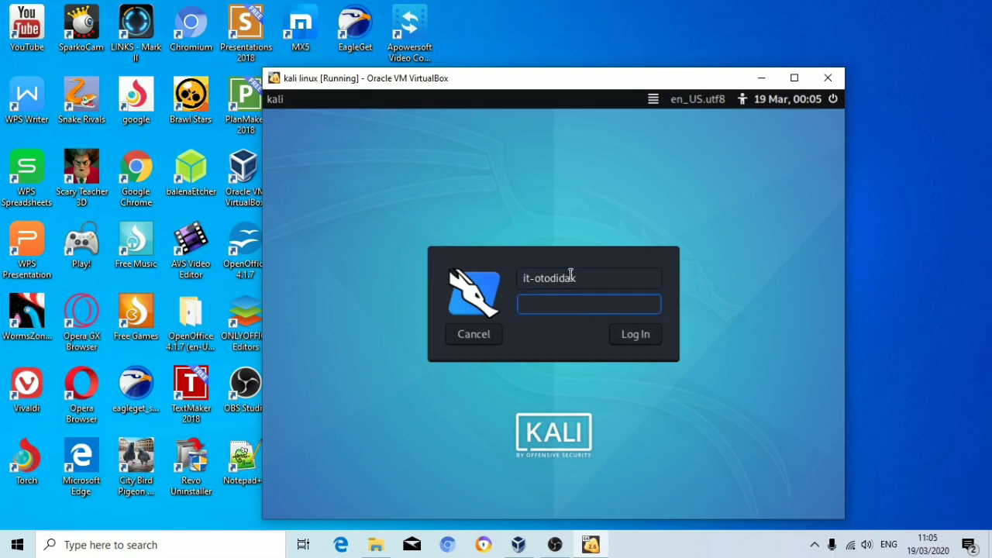
type("••••••••")
left_click(621, 336)
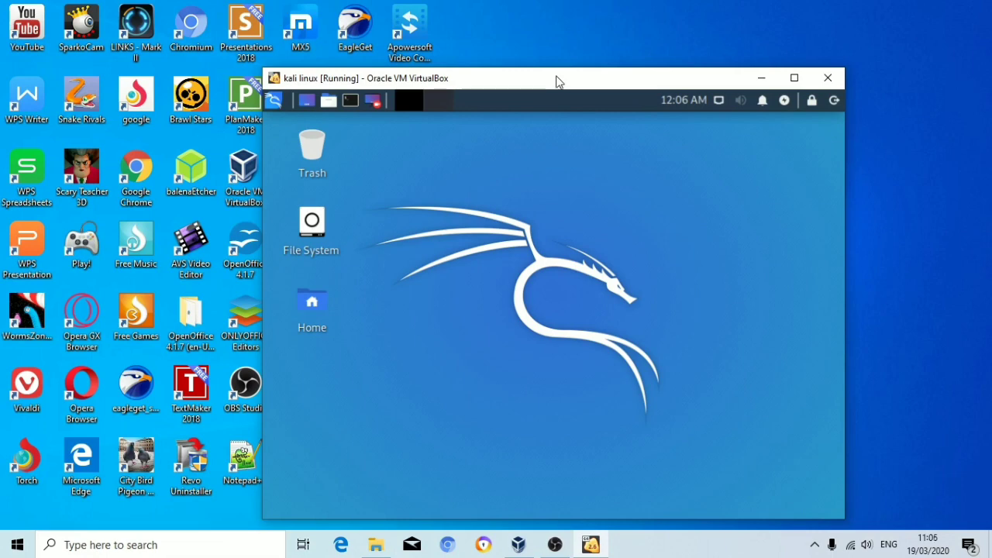
Move the virtual machine window and enlarge it to fill most of the host desktop's height
left_click_drag(557, 83, 545, 57)
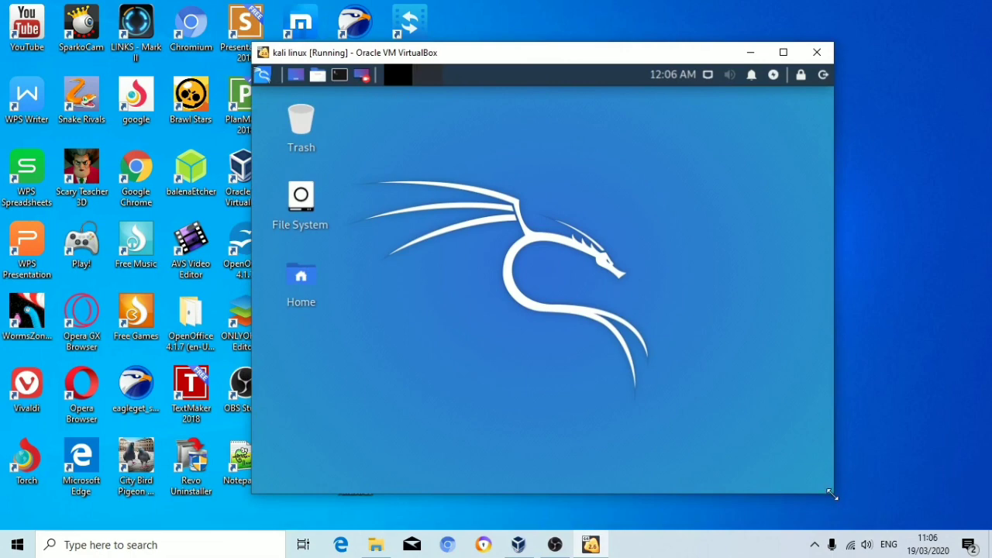
left_click_drag(831, 493, 878, 526)
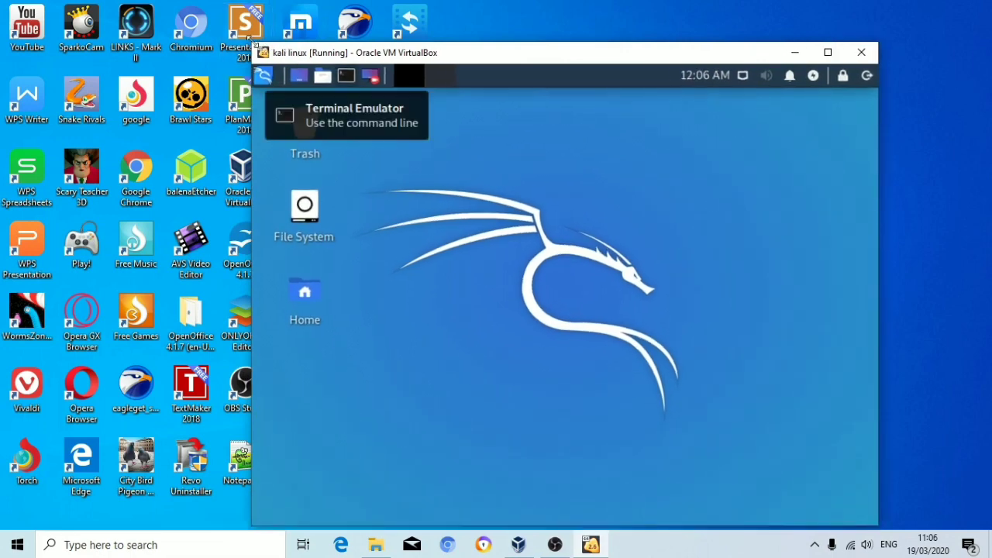
left_click_drag(252, 43, 169, 1)
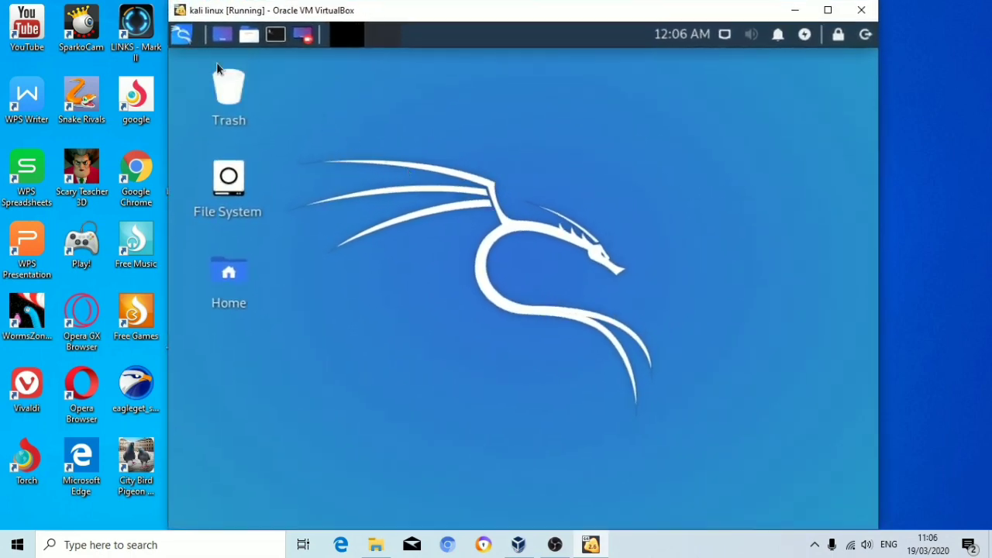
Examine Kali's installed tools by category, including Password Attacks, Wireless Attacks, and Sniffing & Spoofing, and close the application list
left_click(182, 35)
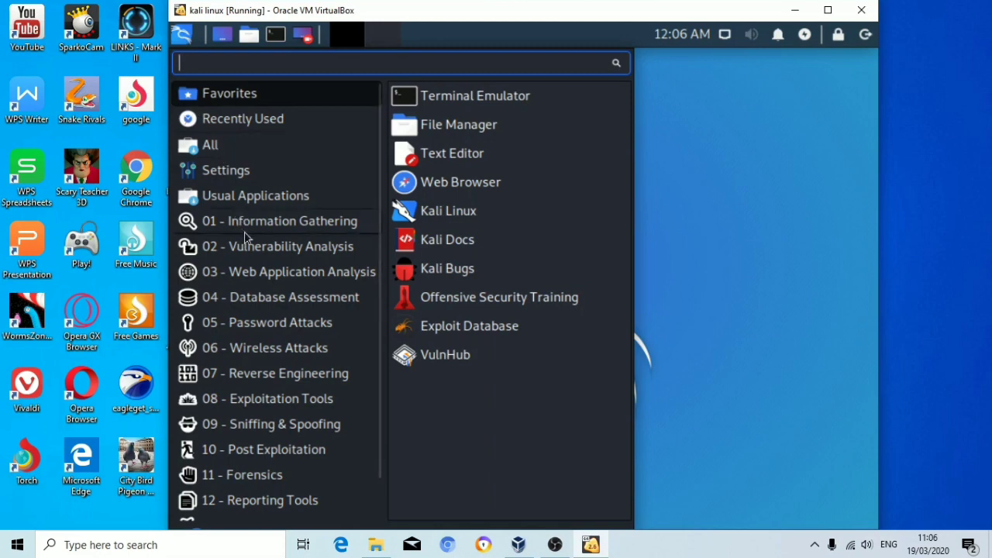
left_click(291, 332)
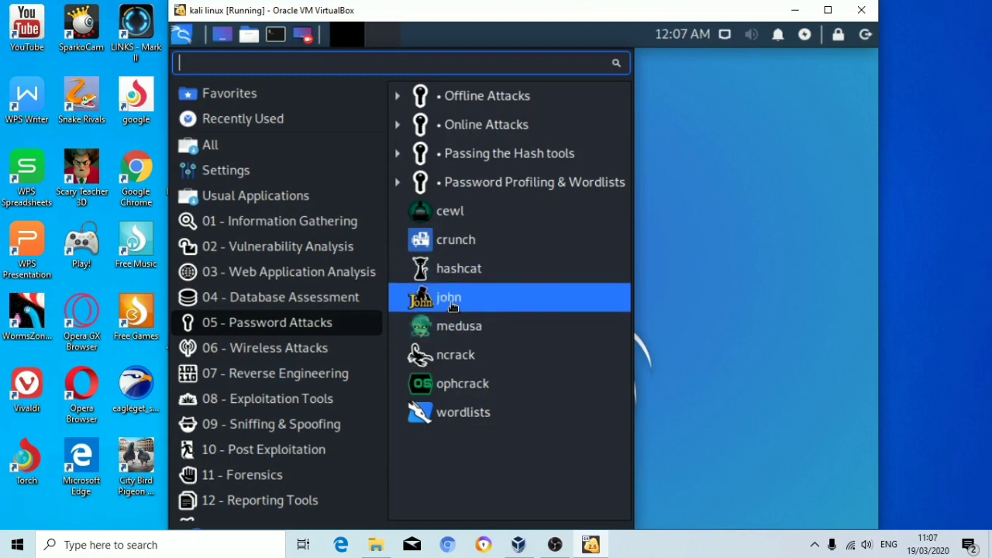
left_click(303, 356)
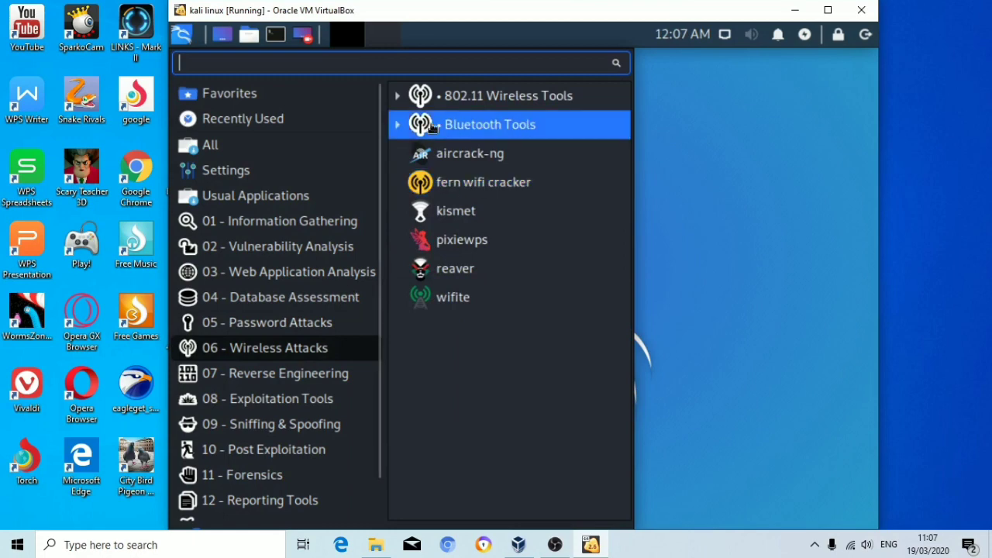
left_click(281, 426)
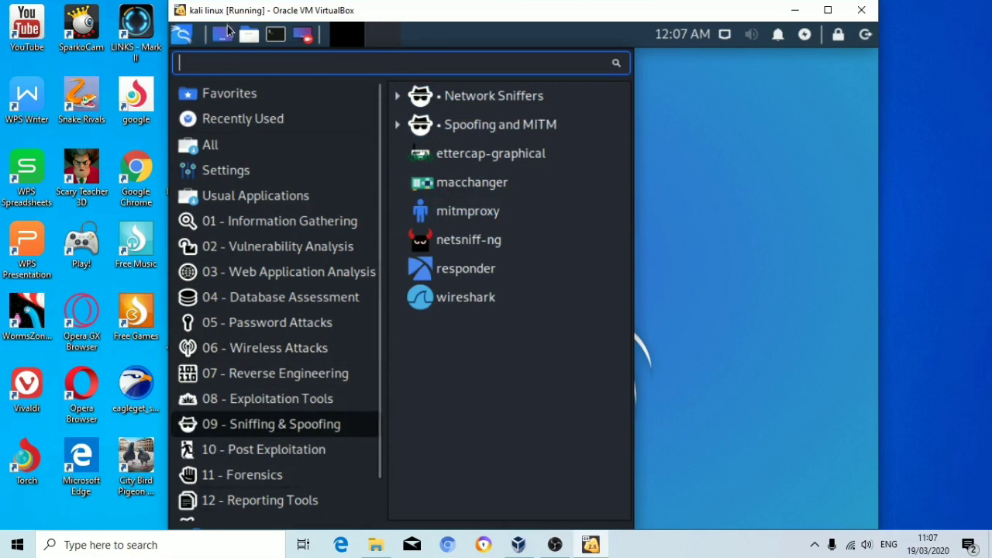
left_click(182, 37)
left_click(183, 35)
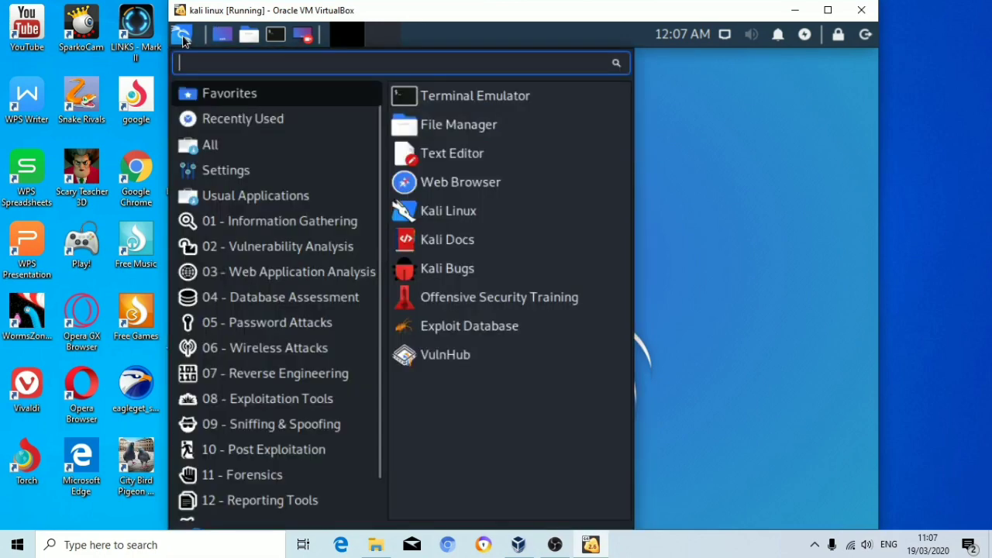
left_click(182, 35)
left_click(182, 35)
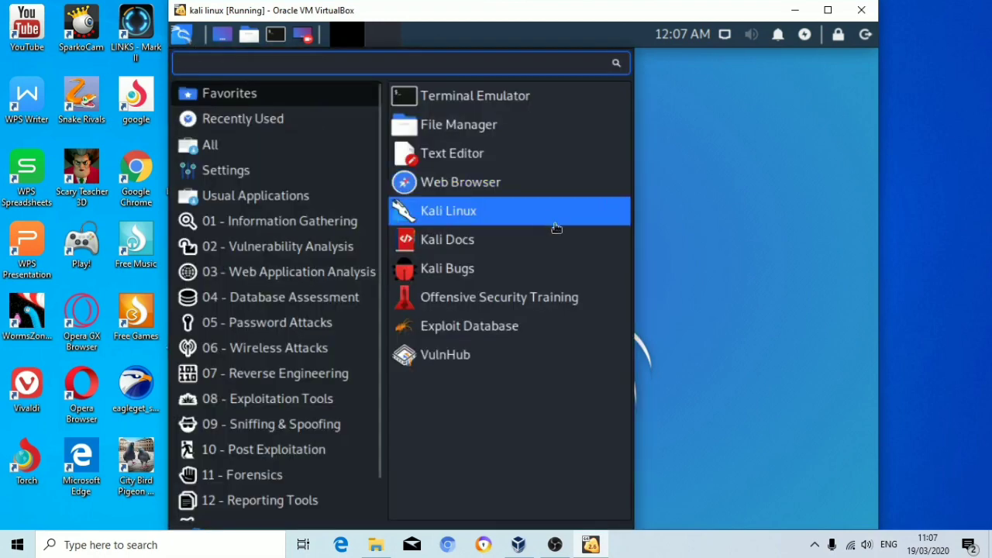
left_click(189, 39)
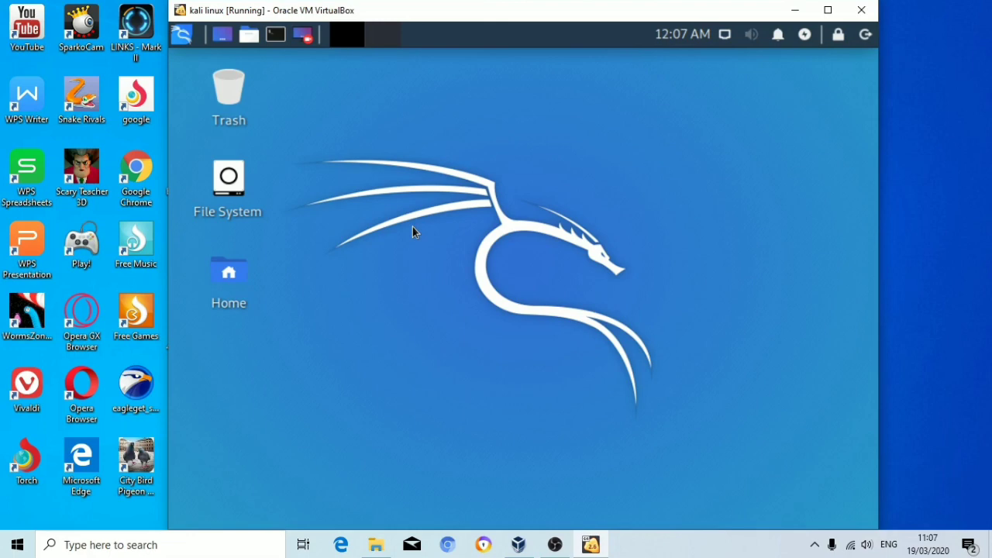
In File Explorer, view the installer files in the PROGRAM\virtual box folder on drive D: and minimize the window
left_click(376, 545)
left_click(313, 354)
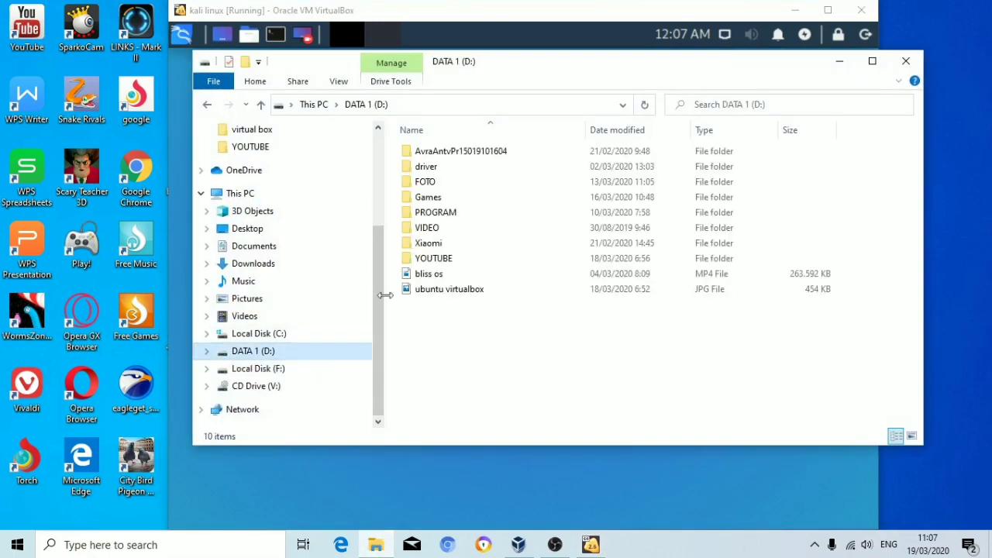
double_click(434, 210)
double_click(779, 182)
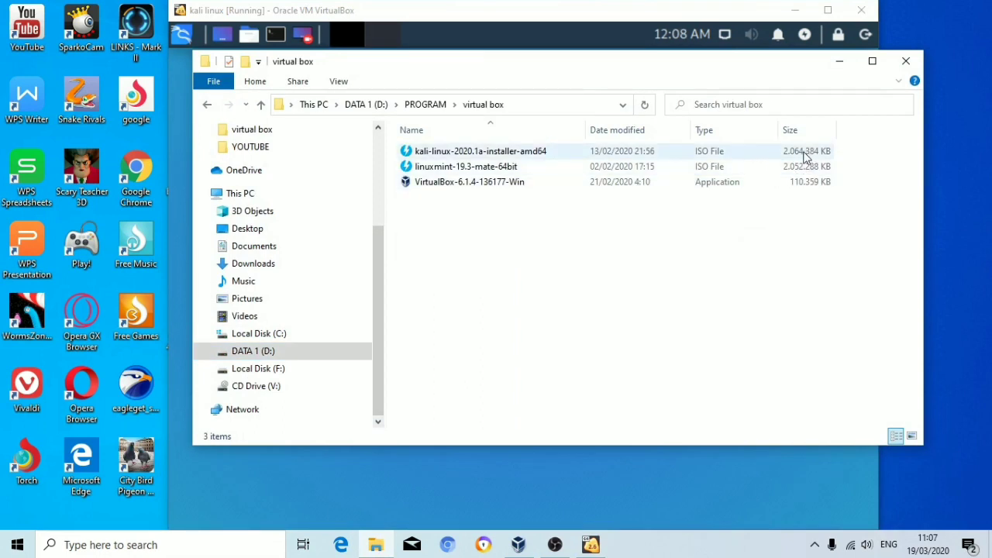
left_click(845, 65)
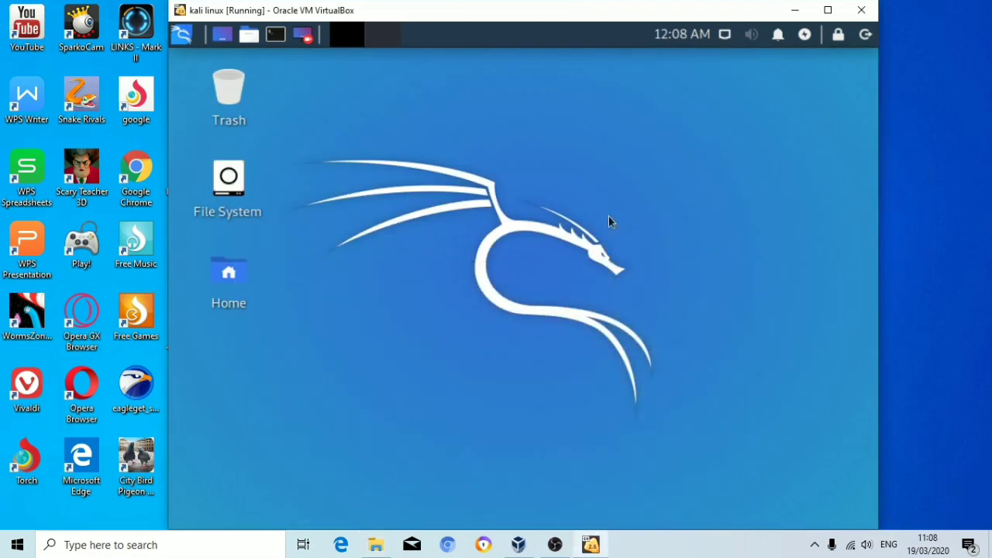